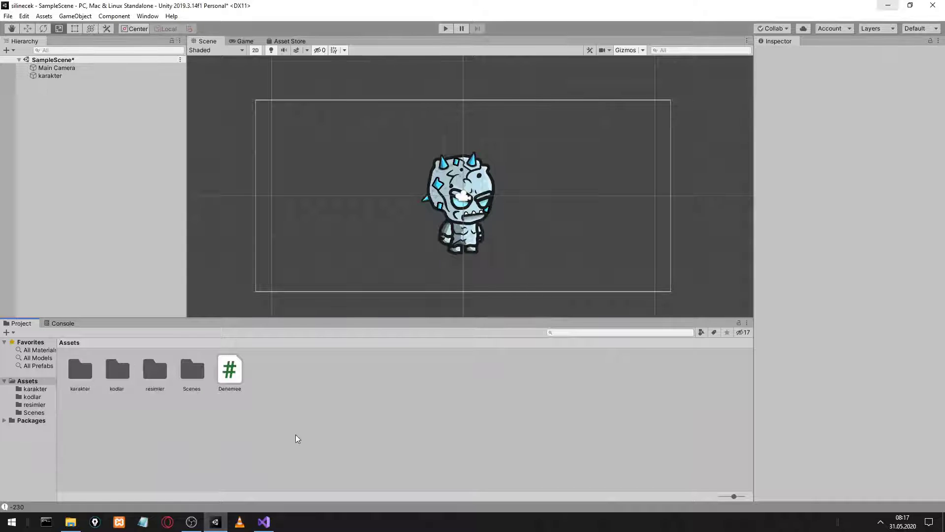
# Select karakter, collapse Denemee (Script), and start a new script component named Denemeee2.
pyautogui.click(50, 75)
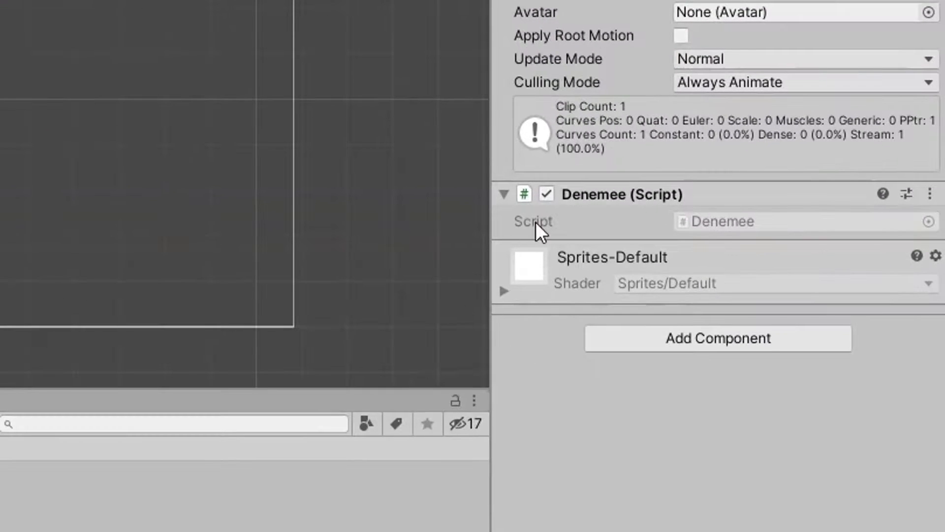
pyautogui.click(505, 193)
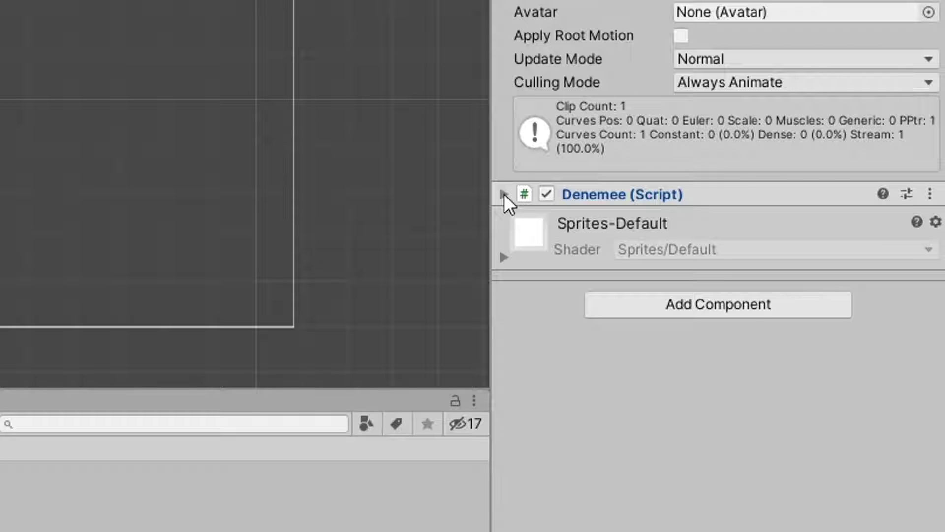
pyautogui.click(745, 306)
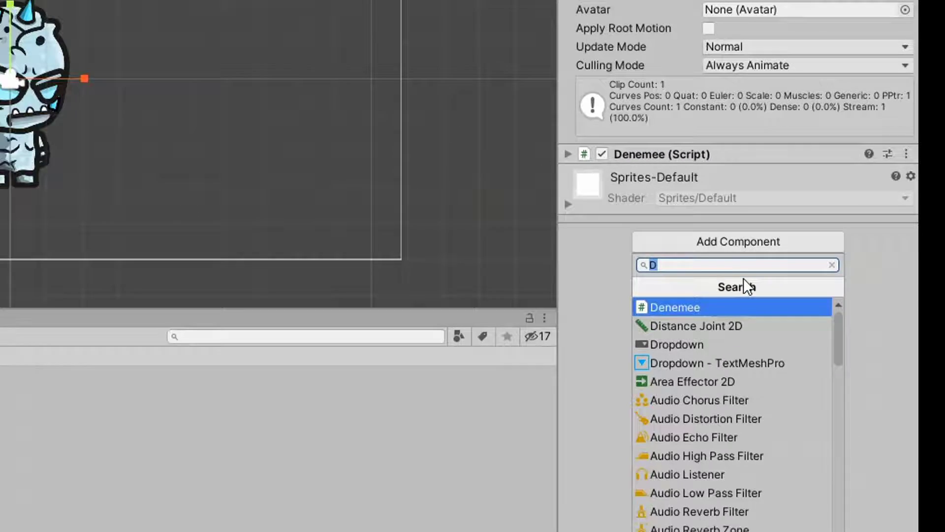
pyautogui.press('BackSpace')
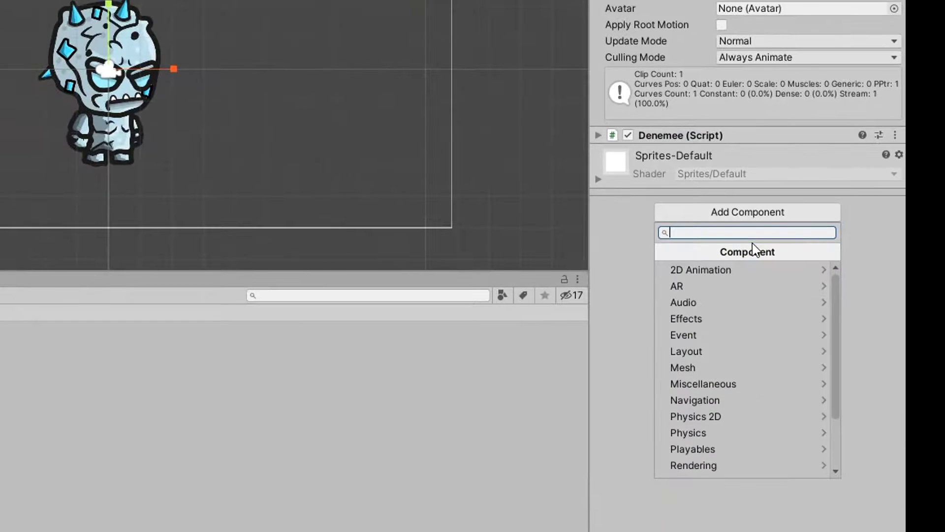
pyautogui.scroll(-3, 737, 283)
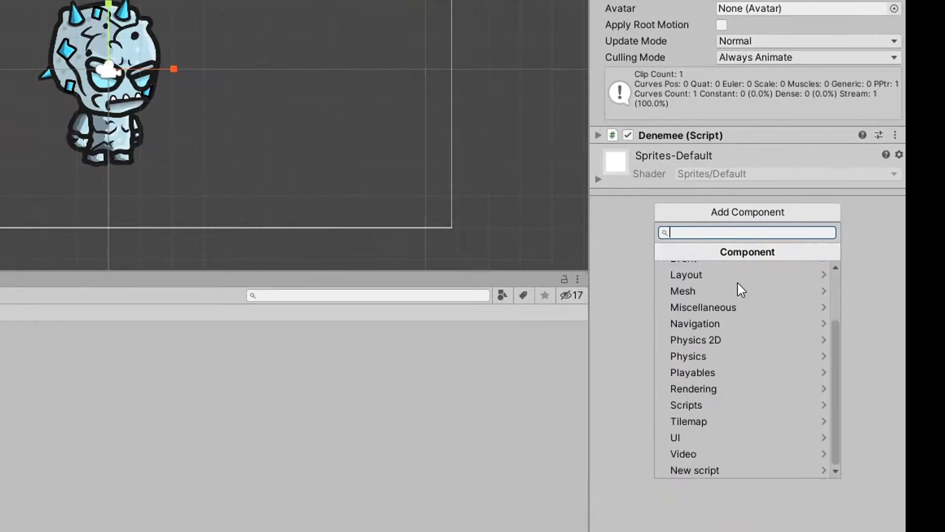
pyautogui.click(719, 468)
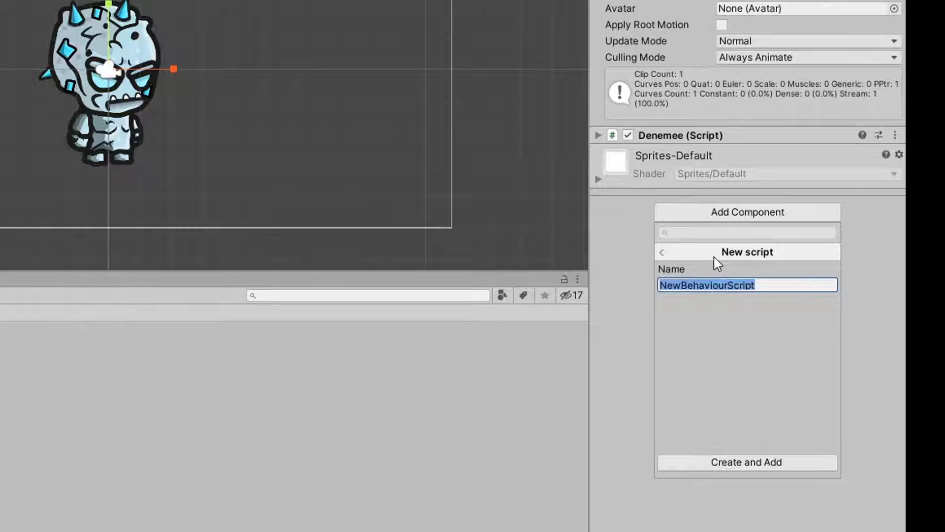
pyautogui.write('Dene')
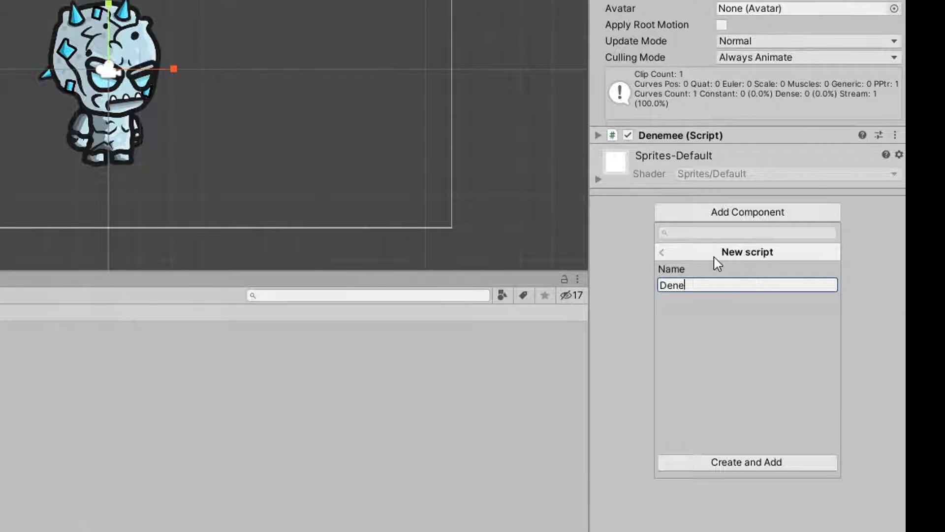
pyautogui.write('meee2')
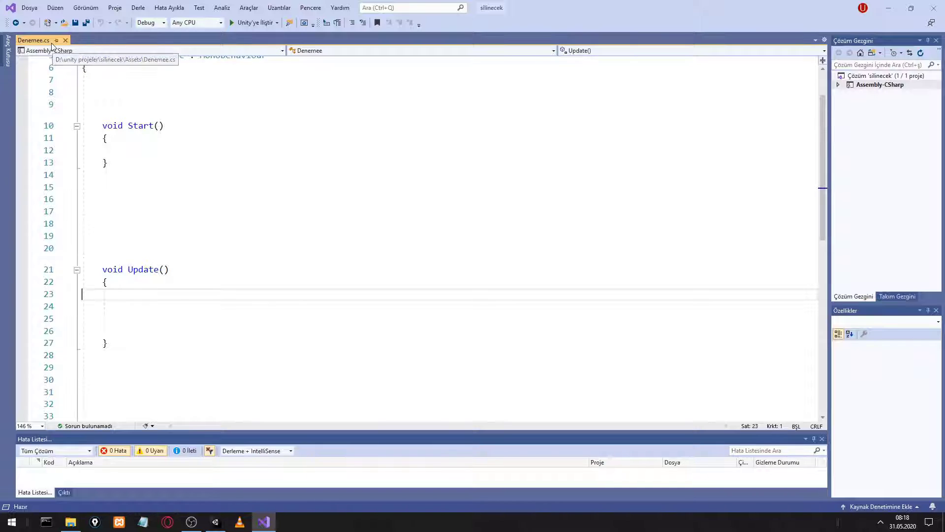
# Open the Denemeee2 script from karakter's component in Visual Studio, alongside Denemee.cs.
pyautogui.scroll(2, 576, 161)
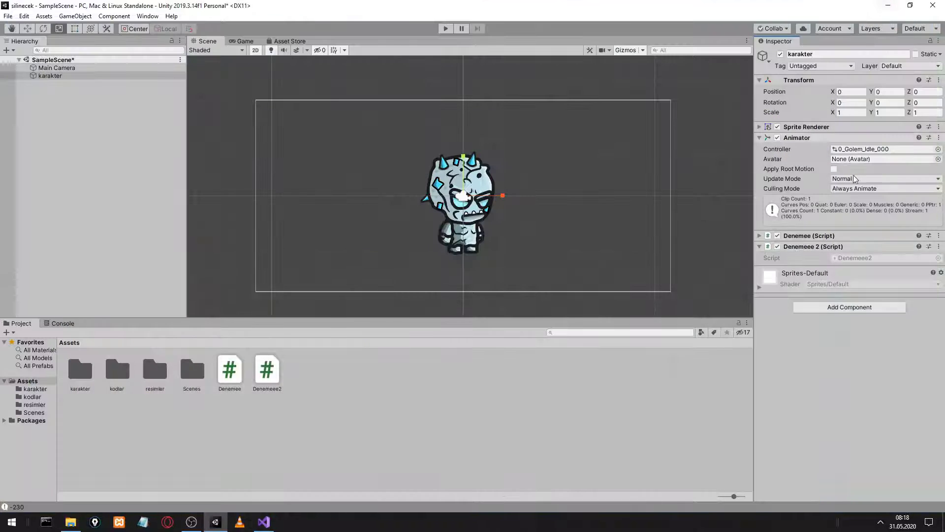
pyautogui.rightClick(823, 245)
pyautogui.click(902, 368)
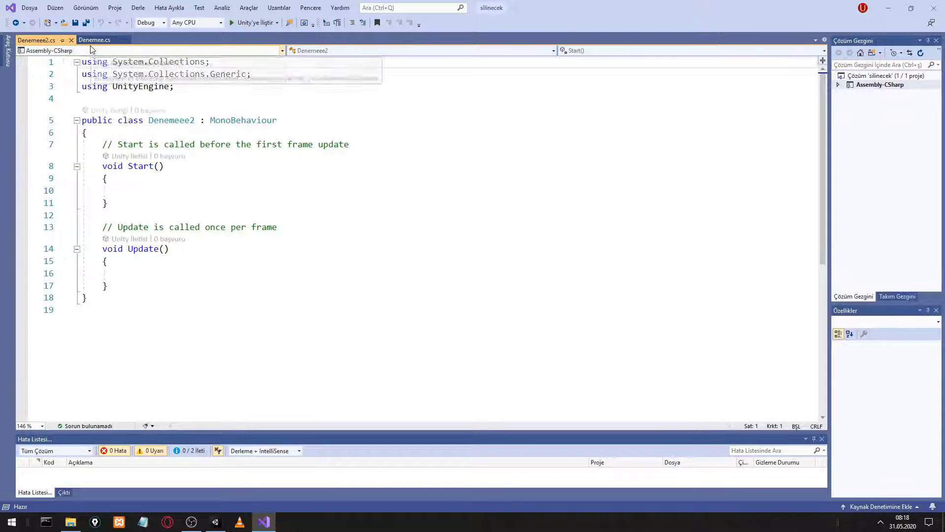
pyautogui.click(891, 6)
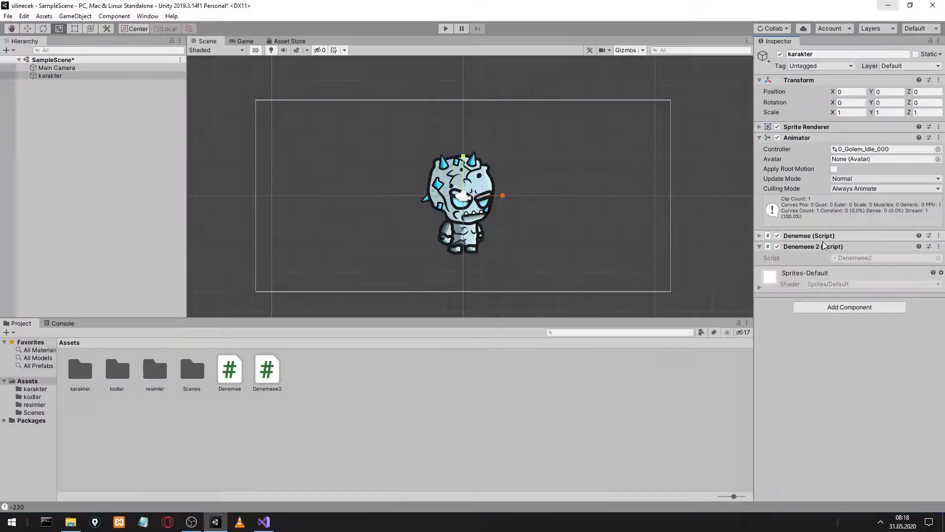
pyautogui.click(264, 522)
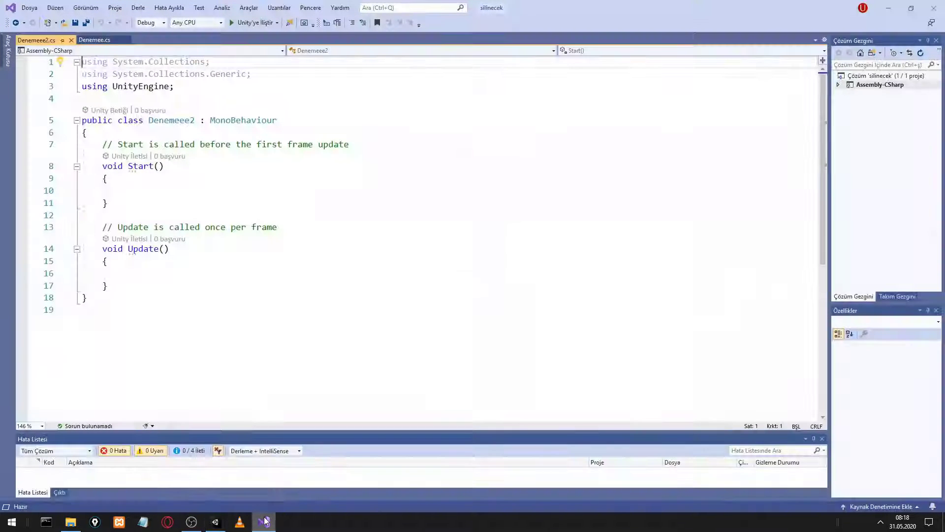
pyautogui.click(162, 186)
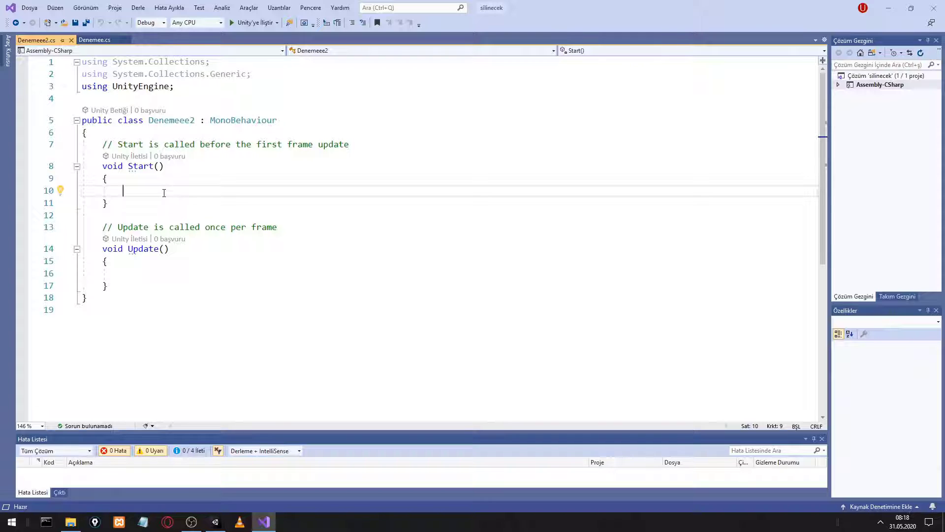
pyautogui.click(143, 275)
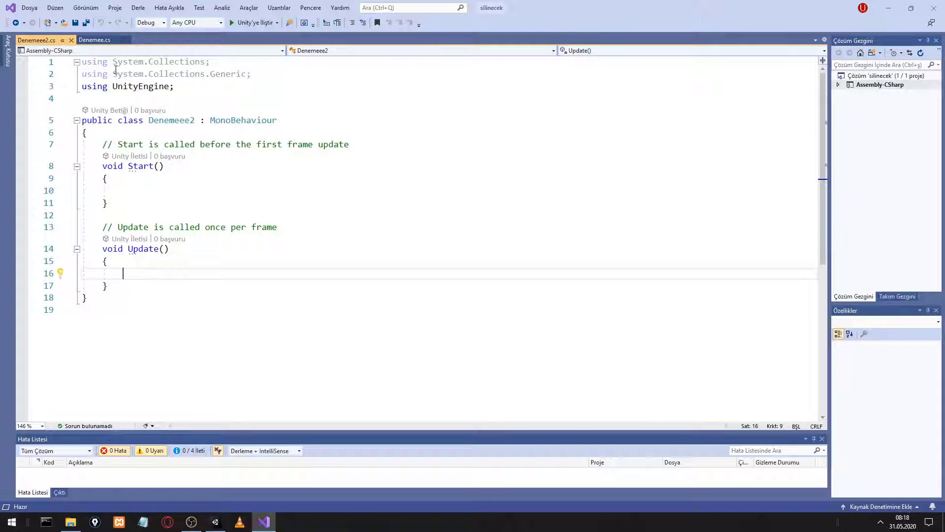
pyautogui.click(94, 40)
# Add 'public static int sayi = 5;' to the Denemee class, save, and move its tab first.
pyautogui.click(253, 170)
pyautogui.click(196, 144)
pyautogui.press('Return')
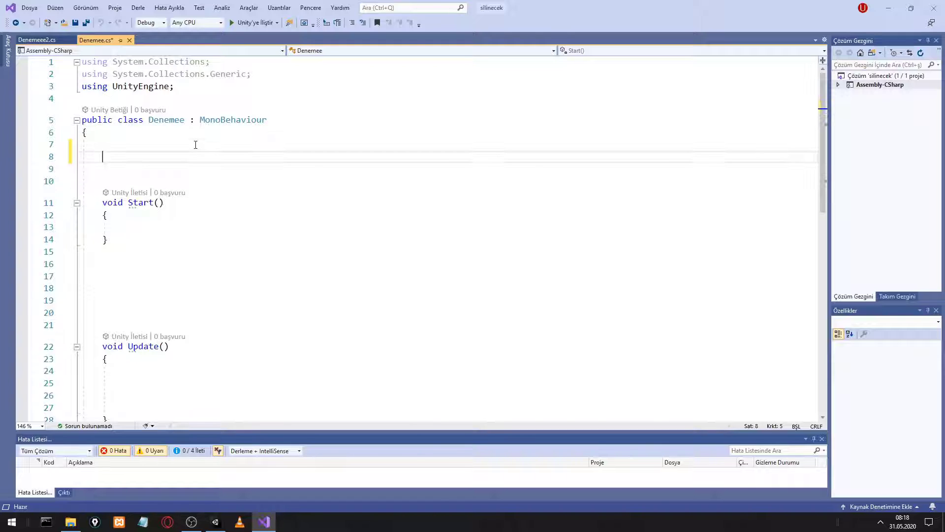
pyautogui.write('publi')
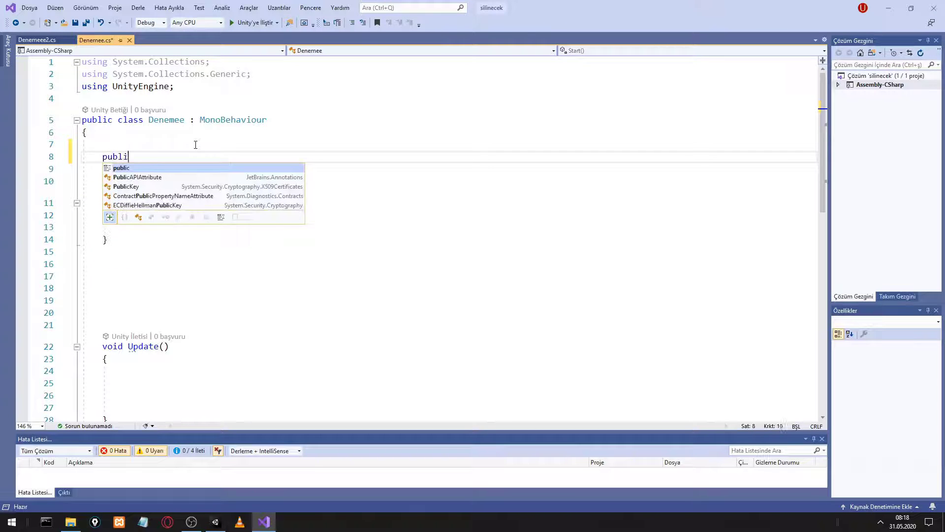
pyautogui.write('c s')
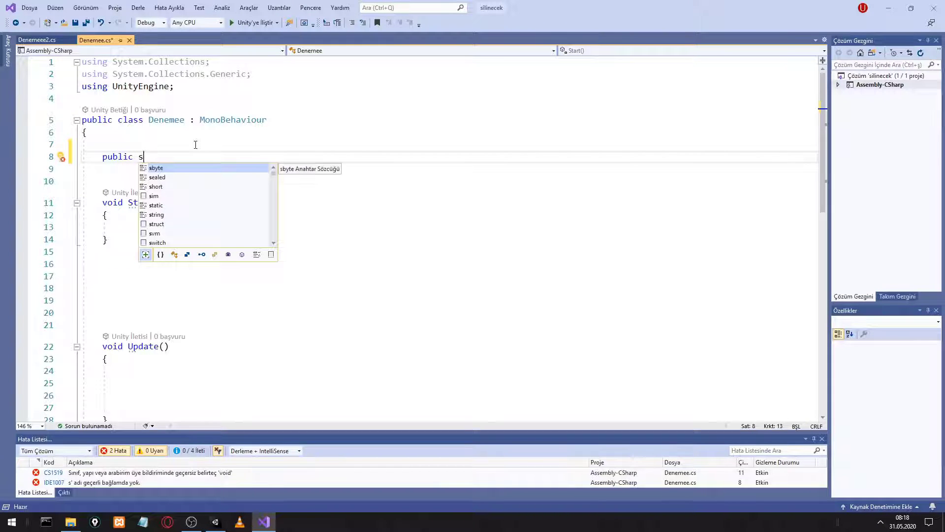
pyautogui.press('Down')
pyautogui.press('Down')
pyautogui.press('Down')
pyautogui.press('Down')
pyautogui.press('Tab')
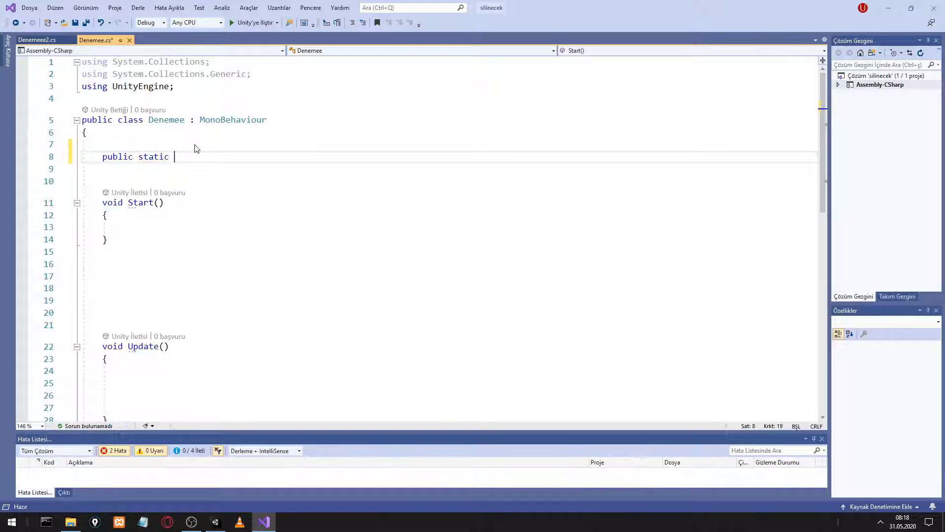
pyautogui.write('int sa')
pyautogui.write('yi ')
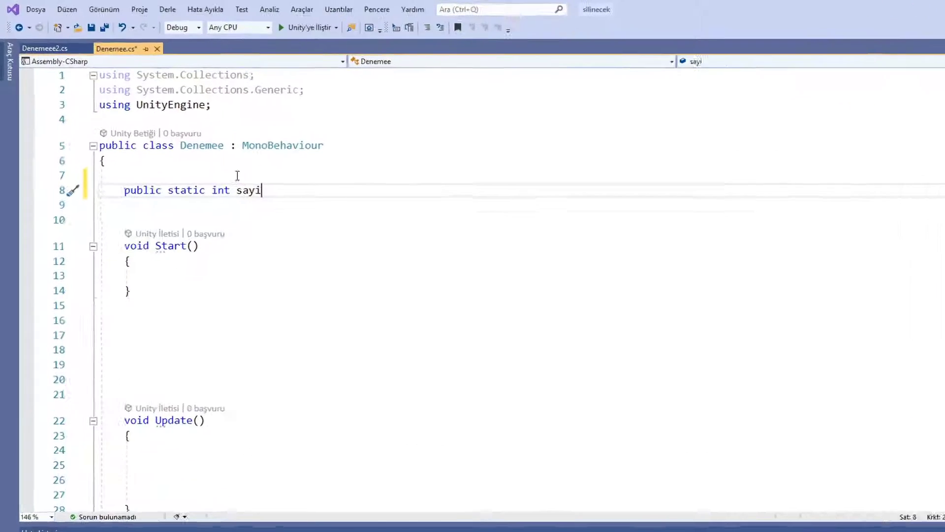
pyautogui.write('= 5;')
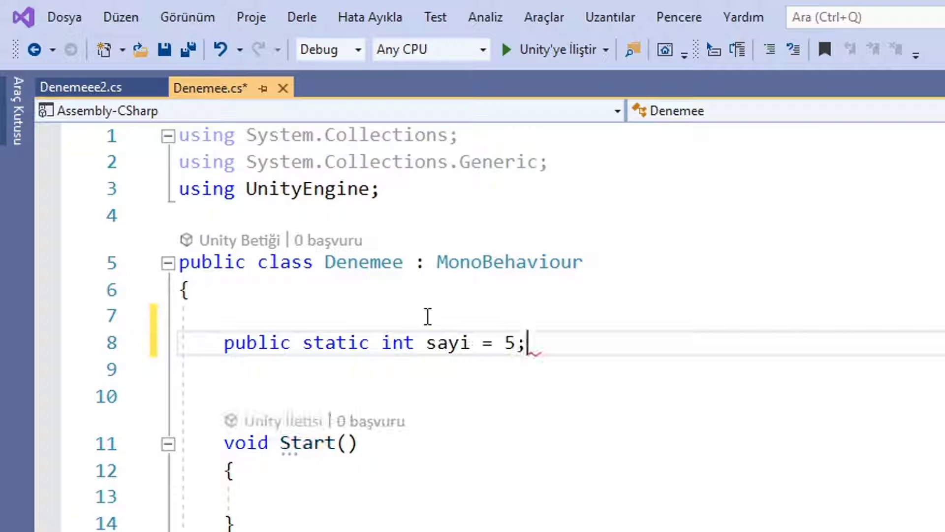
pyautogui.hotkey('ctrl', 's')
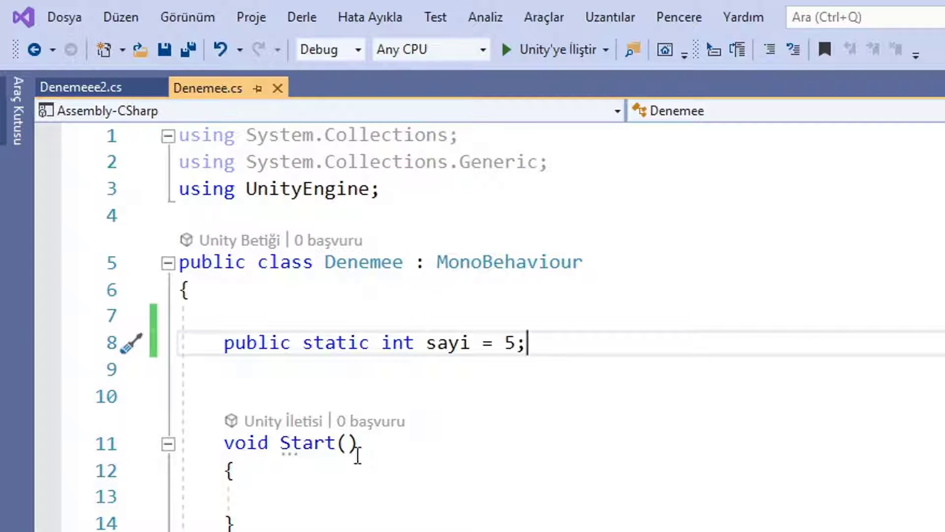
pyautogui.moveTo(224, 89); pyautogui.dragTo(104, 94)
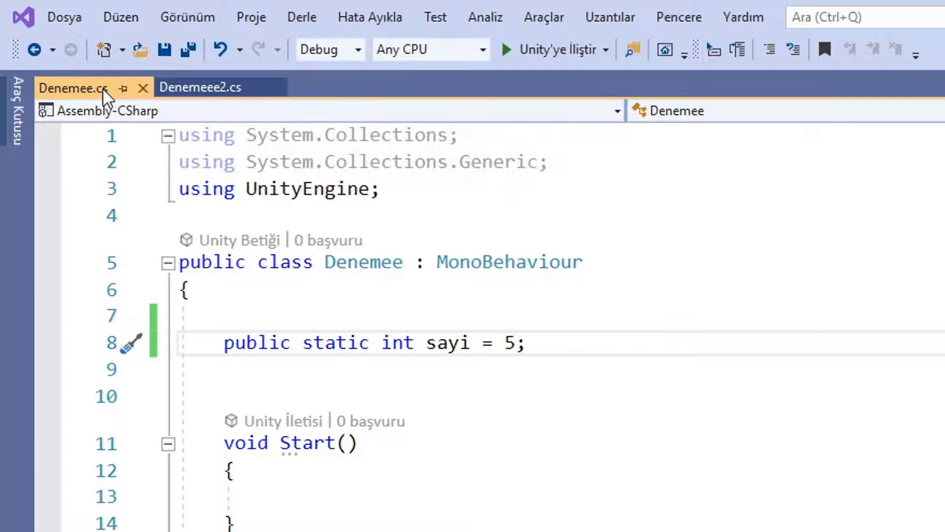
# Write a Denemee.sayi reference inside Start() of Denemeee2.cs.
pyautogui.click(230, 91)
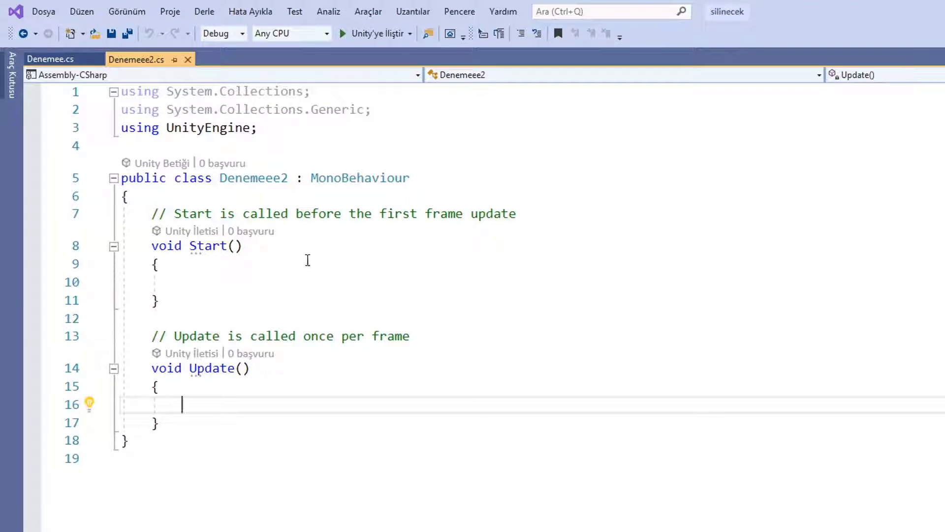
pyautogui.click(307, 260)
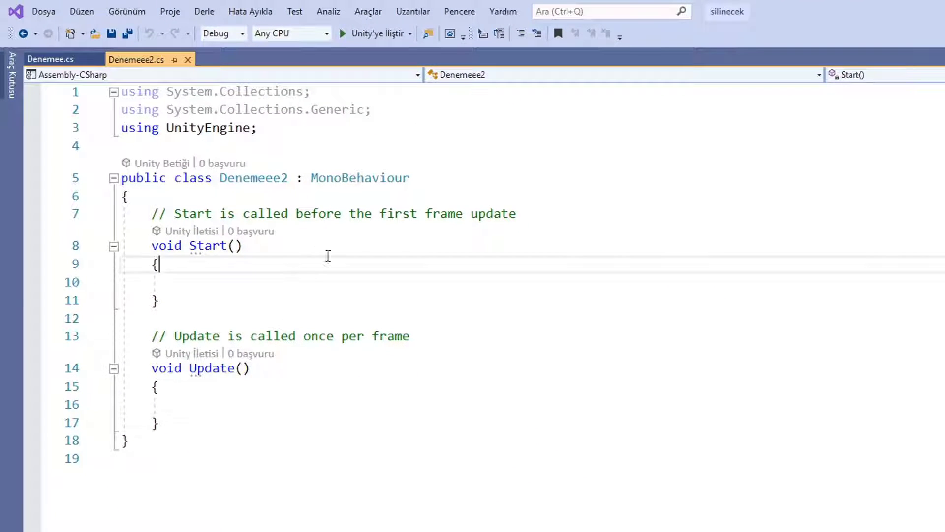
pyautogui.click(527, 215)
pyautogui.press('Return')
pyautogui.click(221, 304)
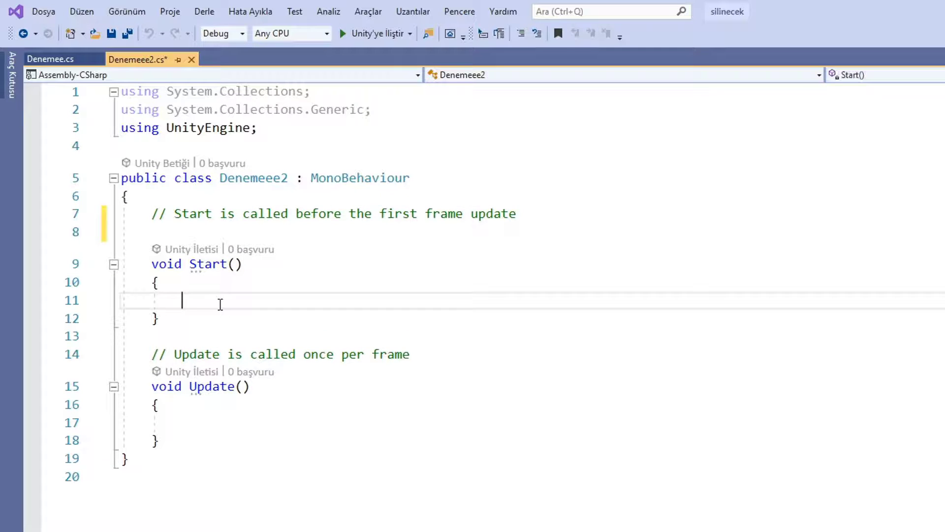
pyautogui.write('De')
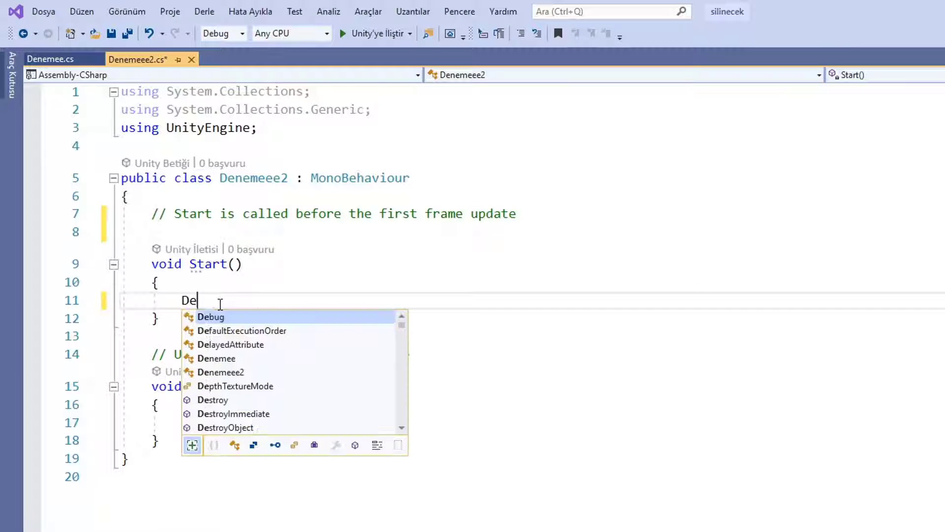
pyautogui.write('ne')
pyautogui.press('Tab')
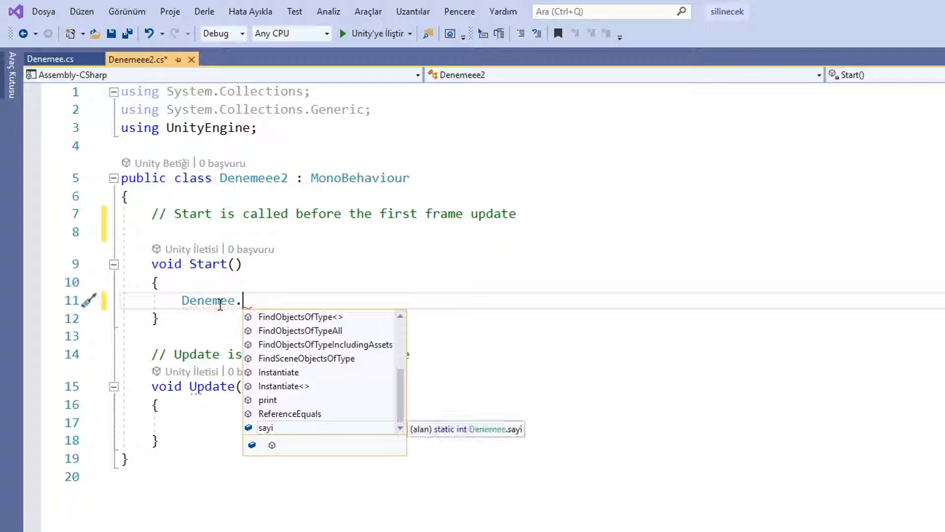
pyautogui.doubleClick(279, 427)
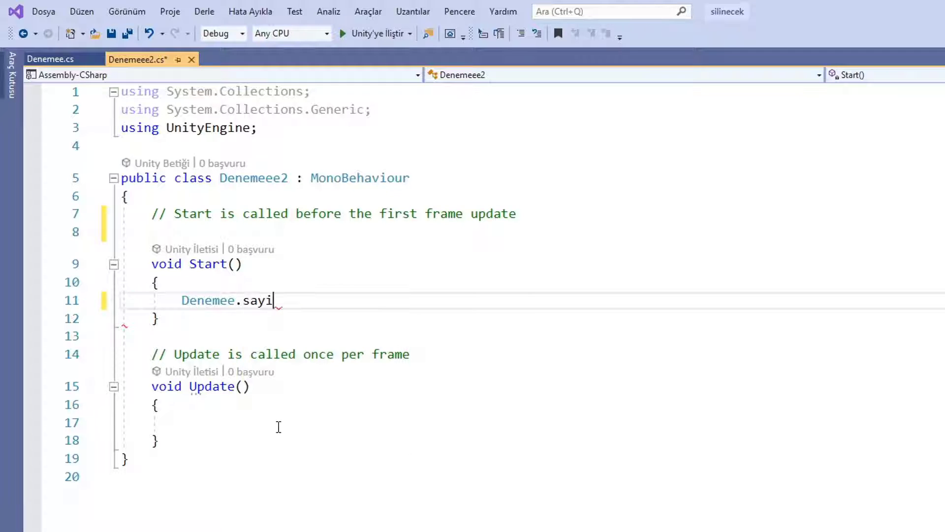
pyautogui.click(60, 63)
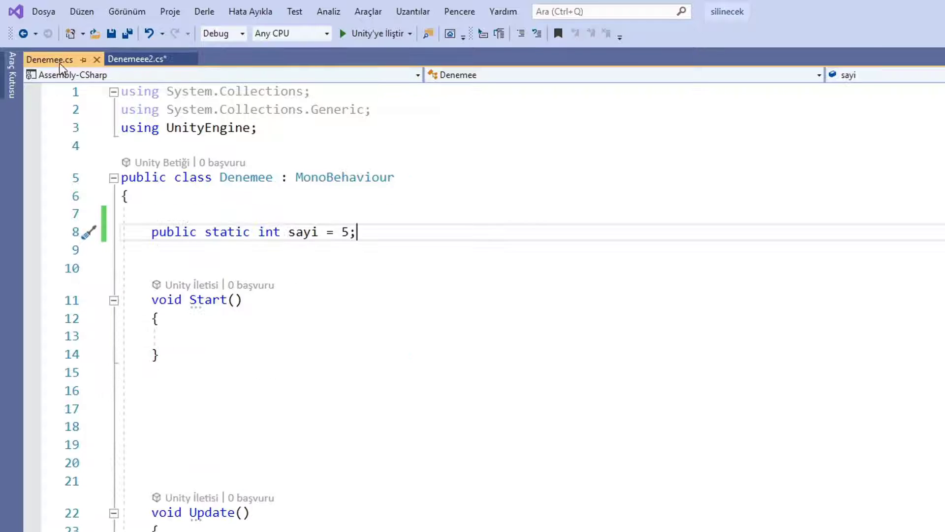
pyautogui.click(135, 60)
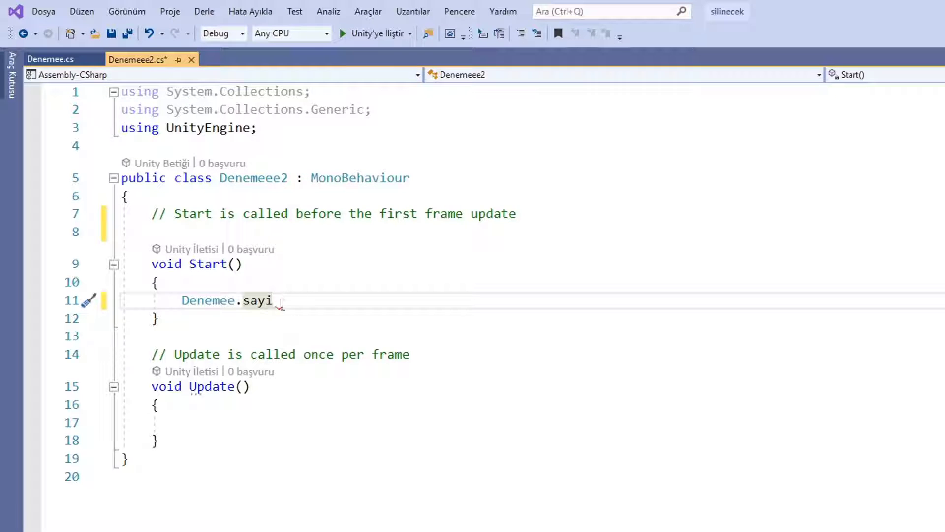
# Turn that line into Debug.Log(Denemee.sayi); and save Denemeee2.cs.
pyautogui.moveTo(275, 301); pyautogui.dragTo(182, 298)
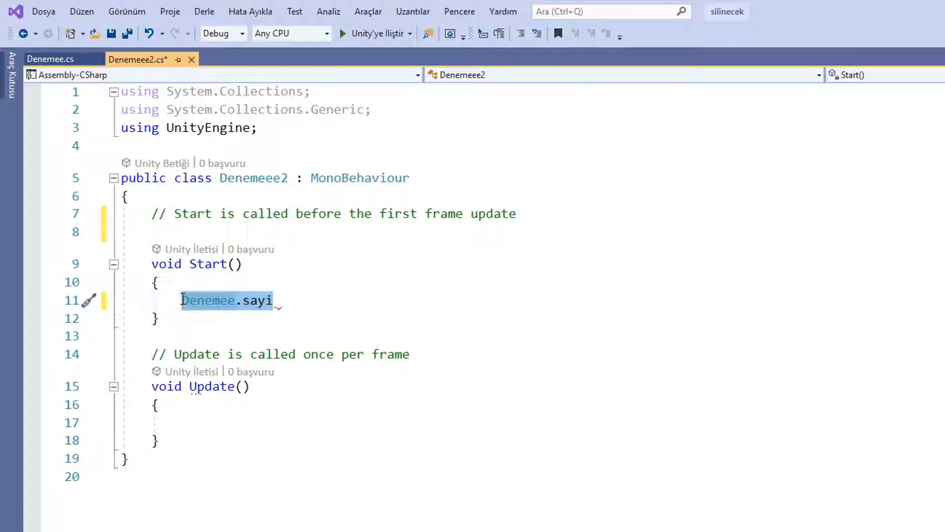
pyautogui.press('BackSpace')
pyautogui.write('De')
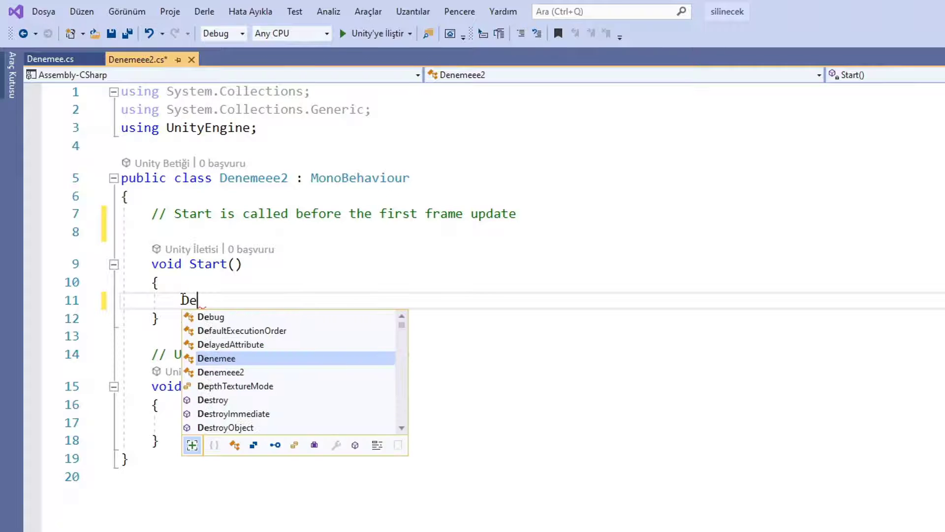
pyautogui.write('bug.lo')
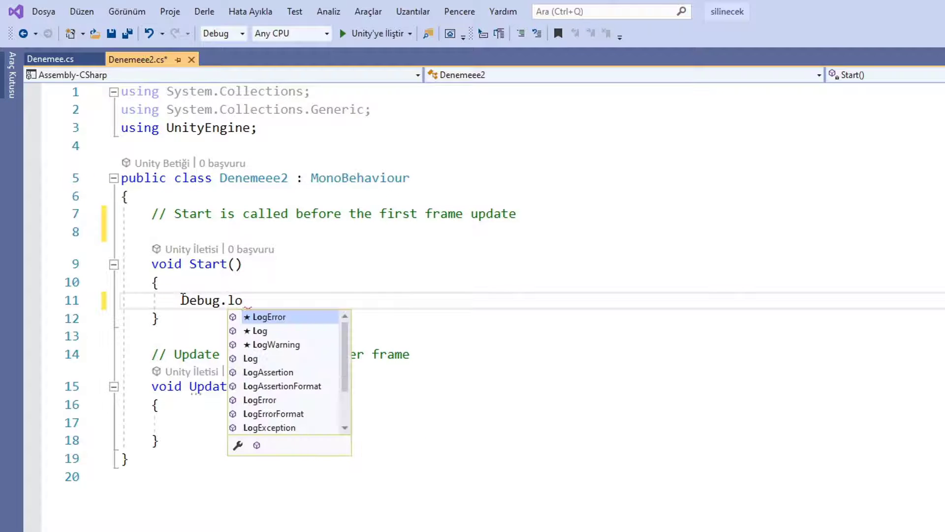
pyautogui.press('Tab')
pyautogui.write('();')
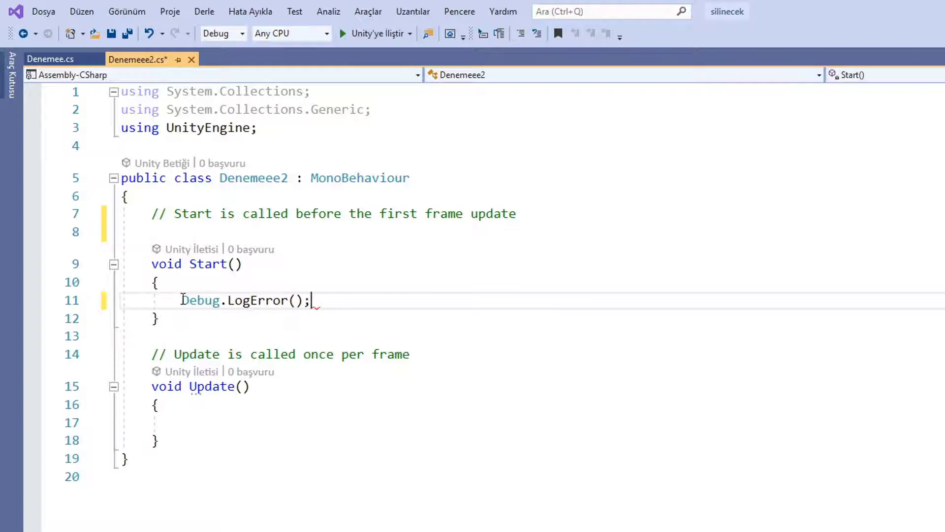
pyautogui.press('Left')
pyautogui.press('BackSpace')
pyautogui.press('BackSpace')
pyautogui.press('BackSpace')
pyautogui.press('BackSpace')
pyautogui.press('BackSpace')
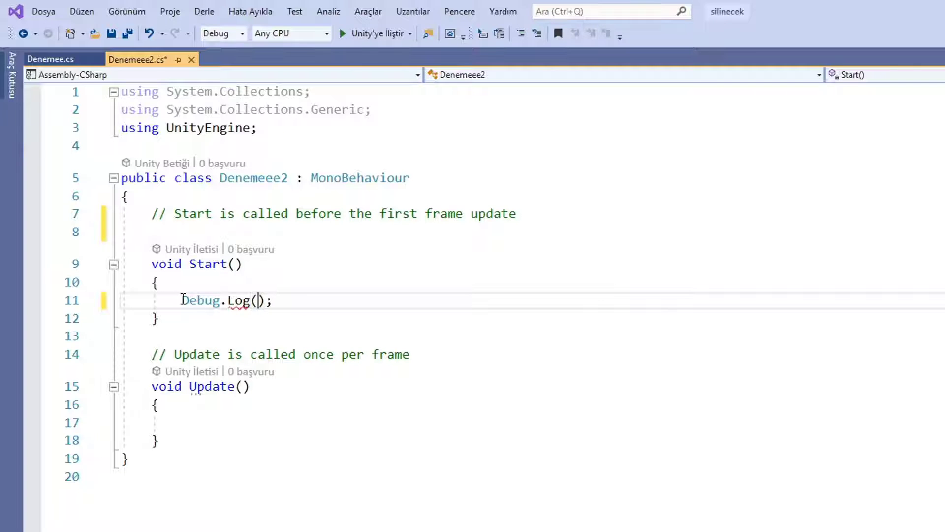
pyautogui.write('Denemee.sayi')
pyautogui.hotkey('ctrl', 's')
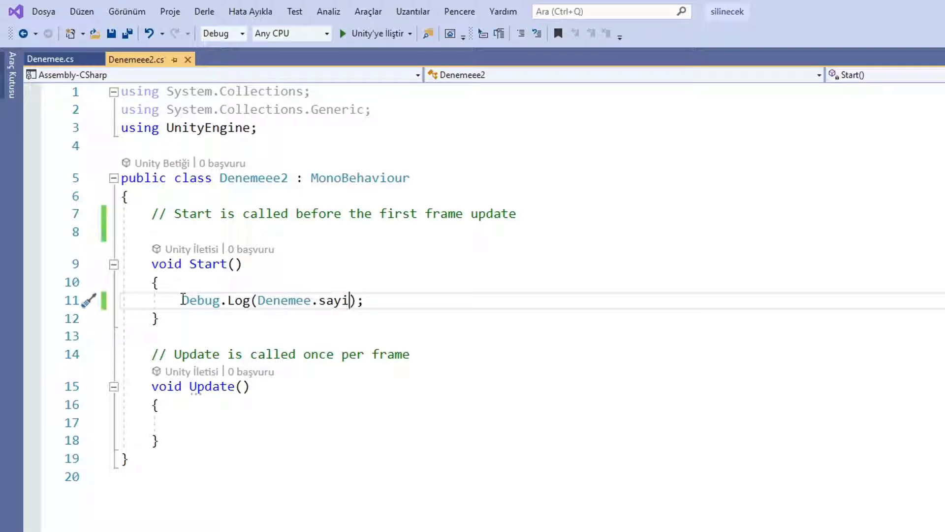
# Compare the sayi declaration with the log call, then run the scene in Unity.
pyautogui.click(62, 60)
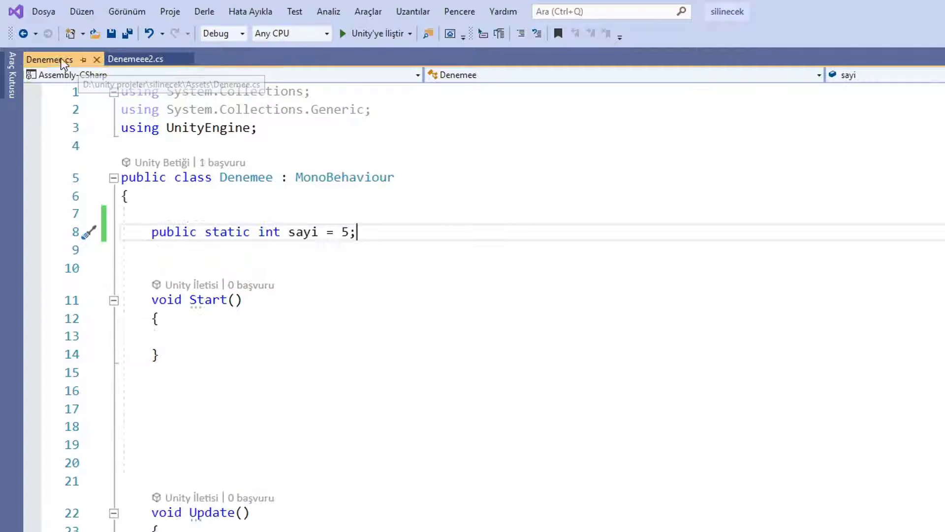
pyautogui.moveTo(148, 232); pyautogui.dragTo(425, 245)
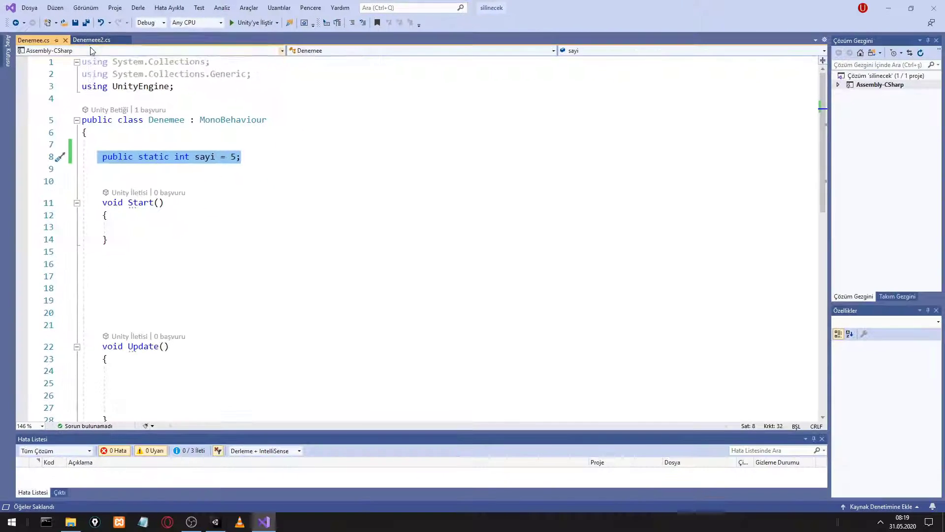
pyautogui.click(92, 40)
pyautogui.moveTo(113, 190); pyautogui.dragTo(276, 209)
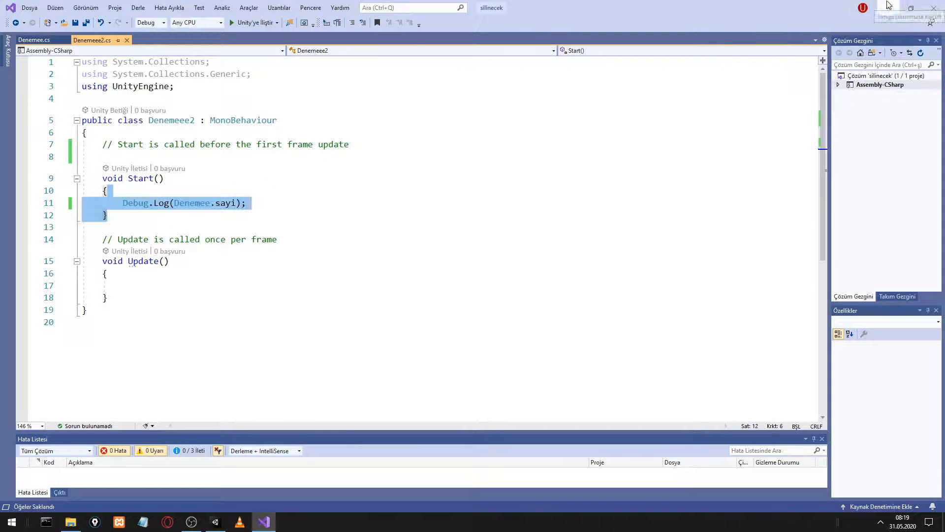
pyautogui.hotkey('alt', 'Tab')
pyautogui.click(445, 28)
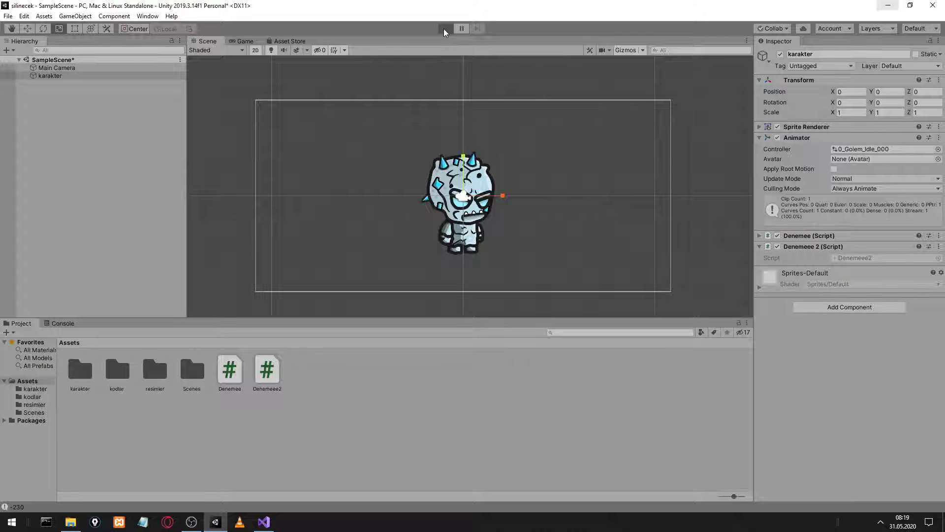
# Check that the Console shows 5, then stop play mode.
pyautogui.click(61, 323)
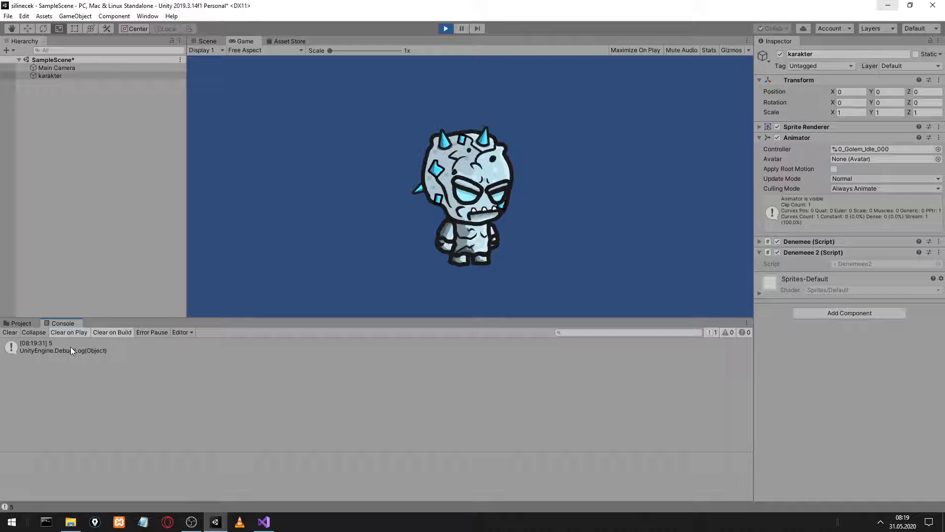
pyautogui.click(445, 29)
# Delete the static keyword from sayi's declaration in Denemee.cs, then return to Denemeee2.cs.
pyautogui.click(264, 522)
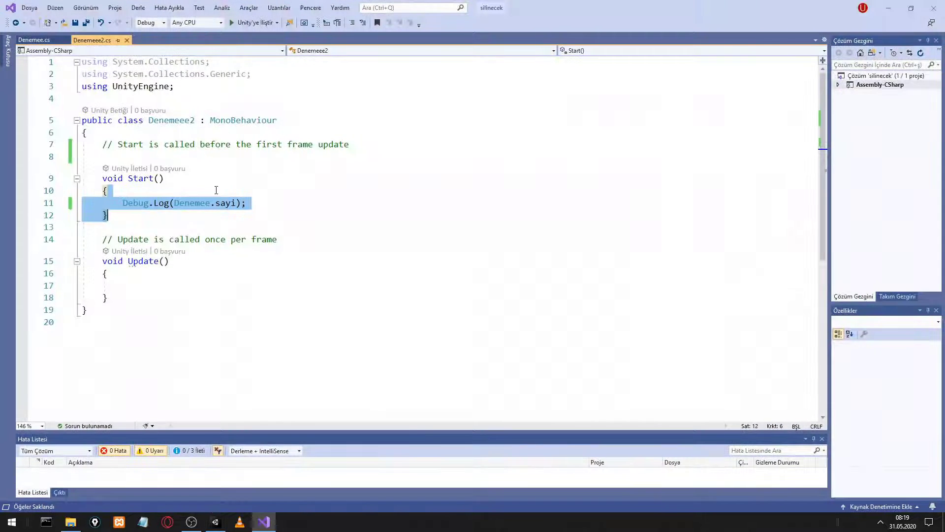
pyautogui.click(34, 40)
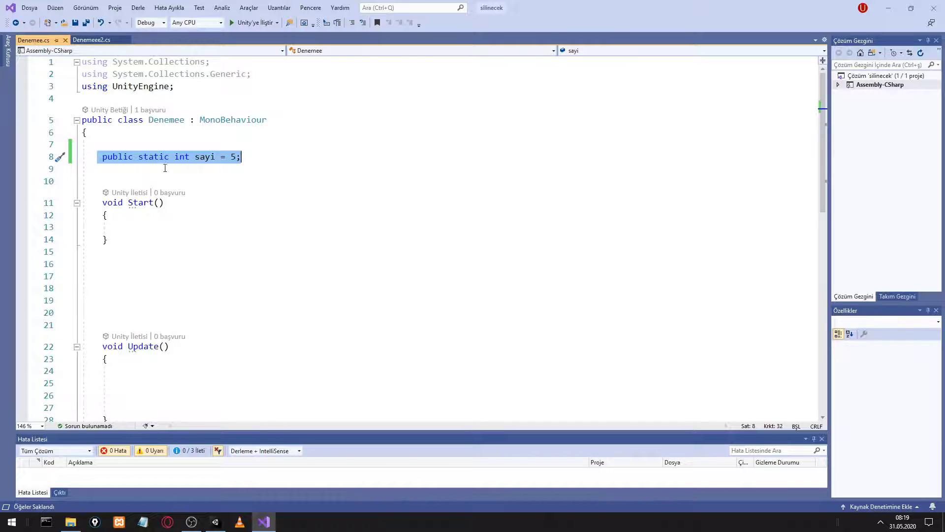
pyautogui.click(133, 143)
pyautogui.moveTo(123, 157); pyautogui.dragTo(242, 158)
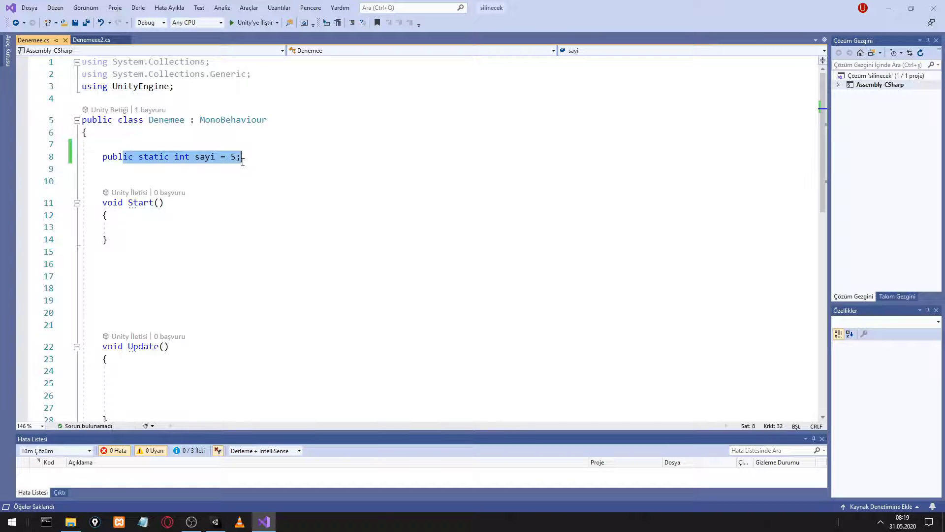
pyautogui.click(131, 143)
pyautogui.moveTo(169, 157); pyautogui.dragTo(148, 159)
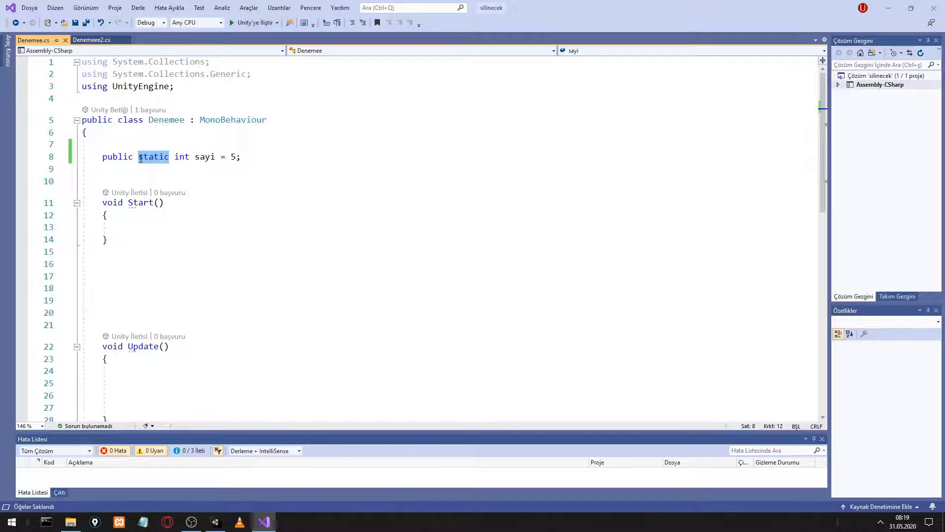
pyautogui.press('Delete')
pyautogui.click(92, 40)
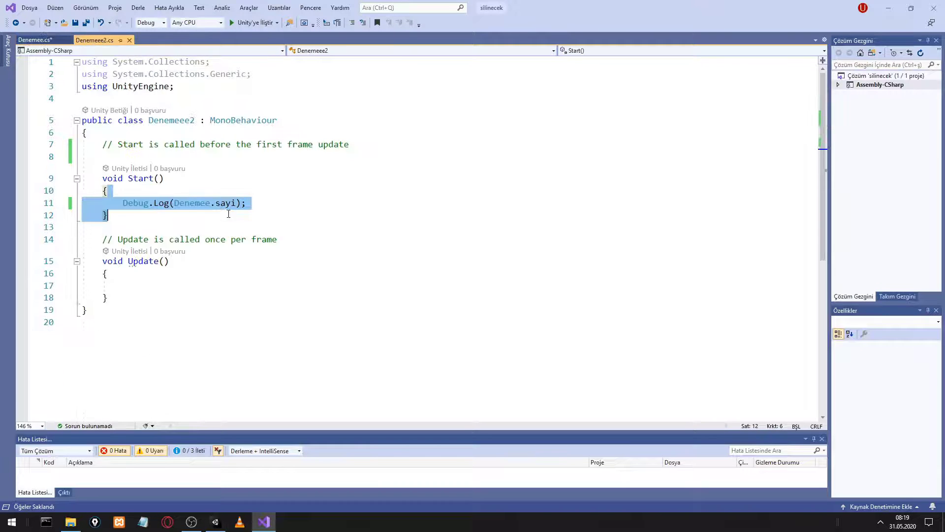
pyautogui.click(238, 214)
# Replace the log line in Start() with 'Denemee deneme = new Denemee();'.
pyautogui.click(357, 149)
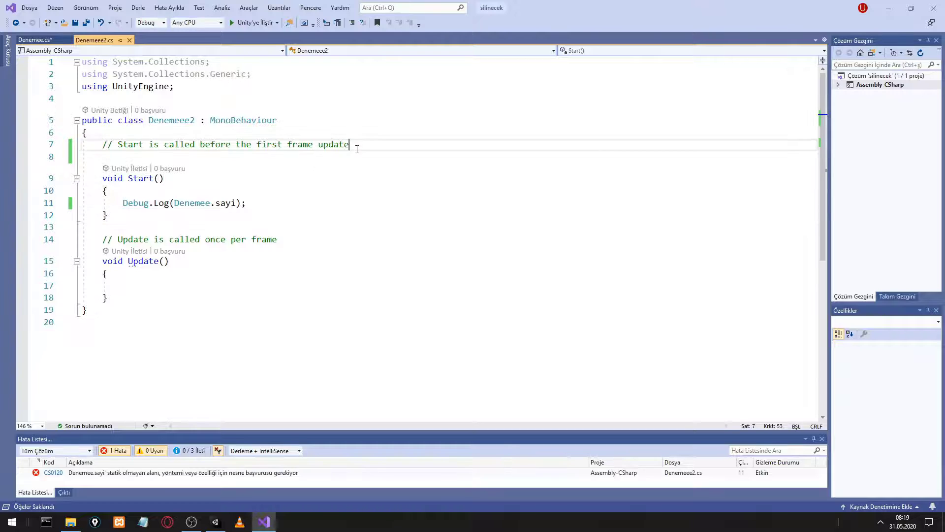
pyautogui.moveTo(264, 204); pyautogui.dragTo(107, 203)
pyautogui.press('BackSpace')
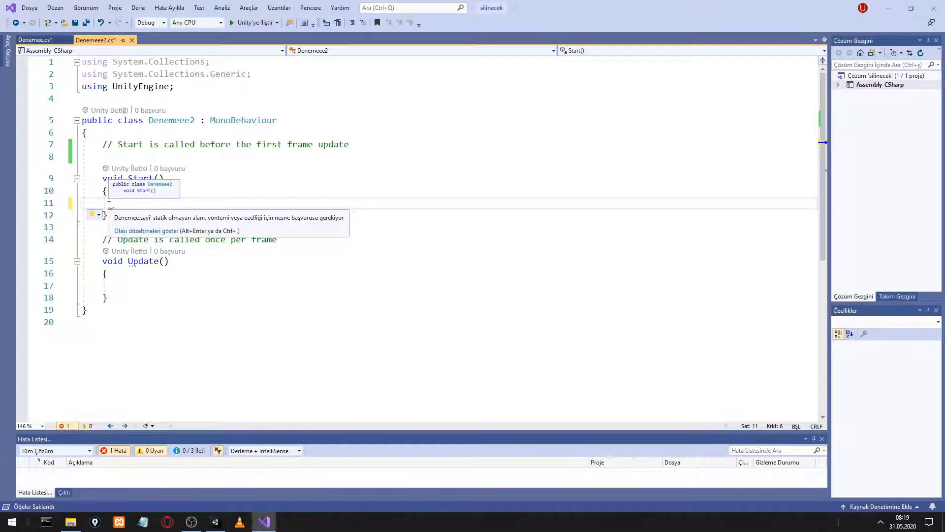
pyautogui.write('Denemee de')
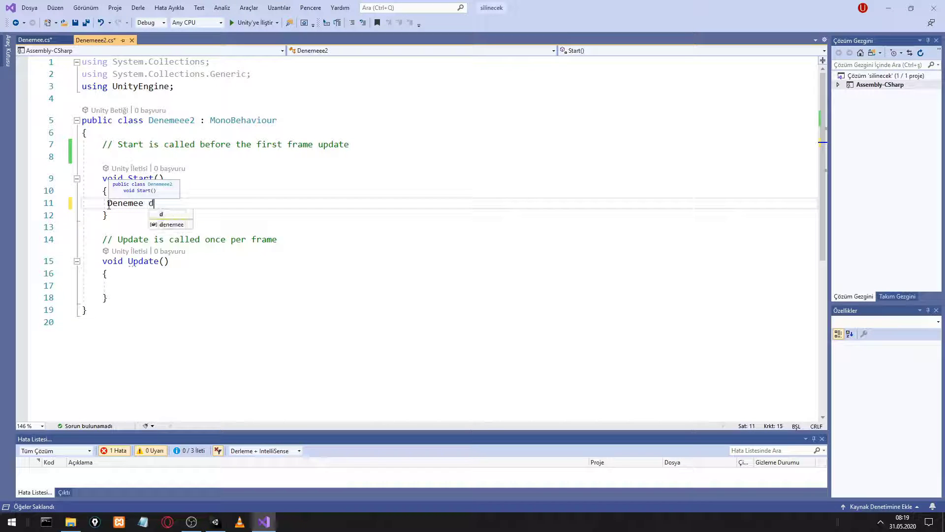
pyautogui.write('neme ')
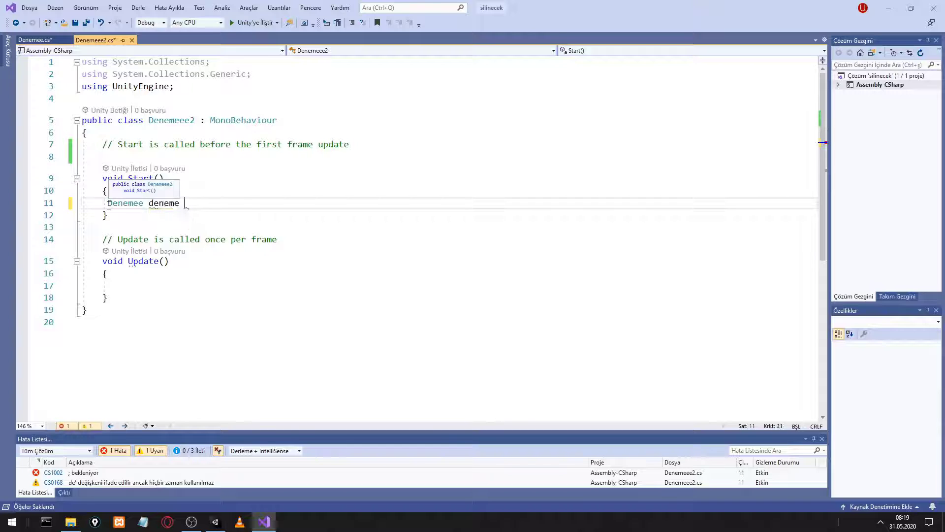
pyautogui.write('=new ')
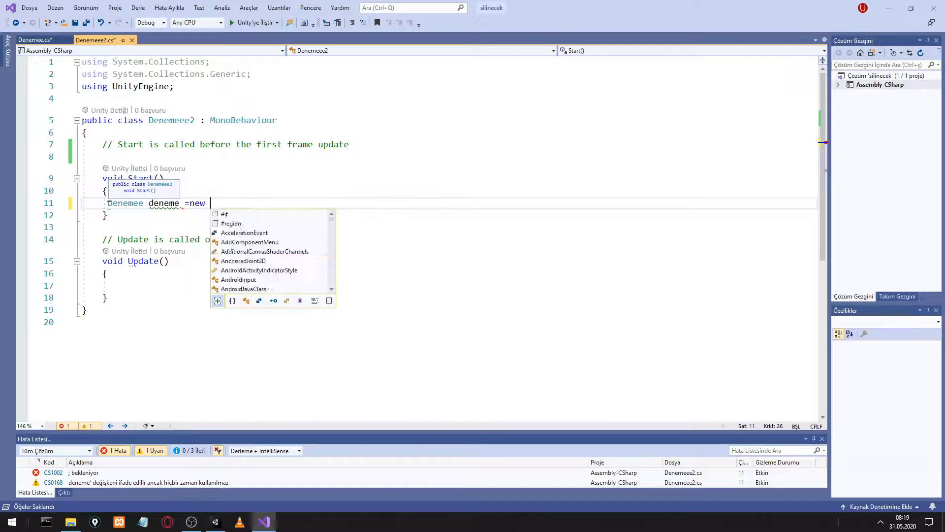
pyautogui.write('S')
pyautogui.press('BackSpace')
pyautogui.write('D')
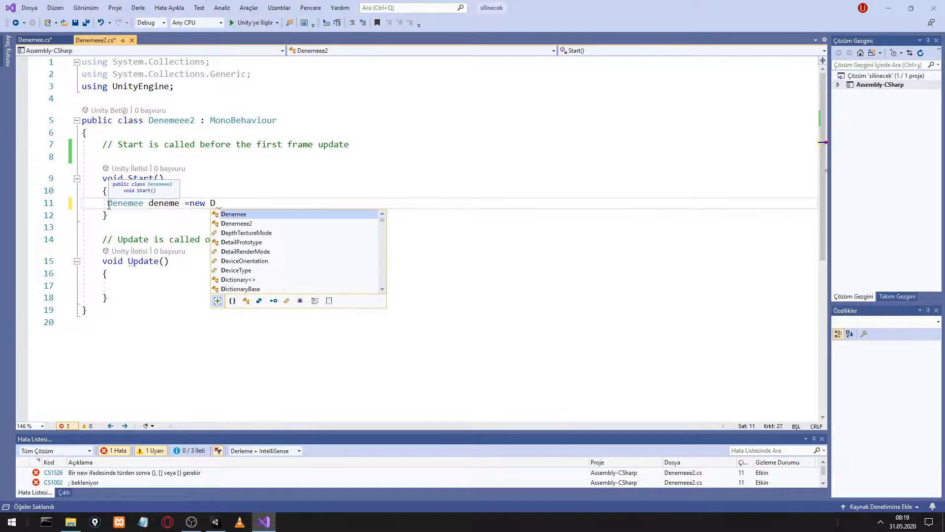
pyautogui.press('Tab')
pyautogui.write('(')
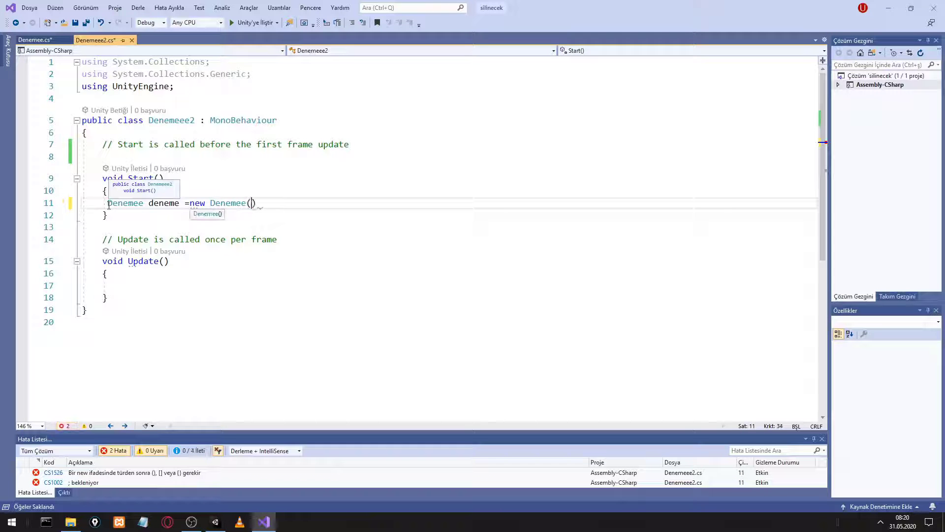
pyautogui.write(');')
pyautogui.press('Return')
# Log deneme.sayi with Debug.Log on the next line and remove the stray semicolon.
pyautogui.write('den')
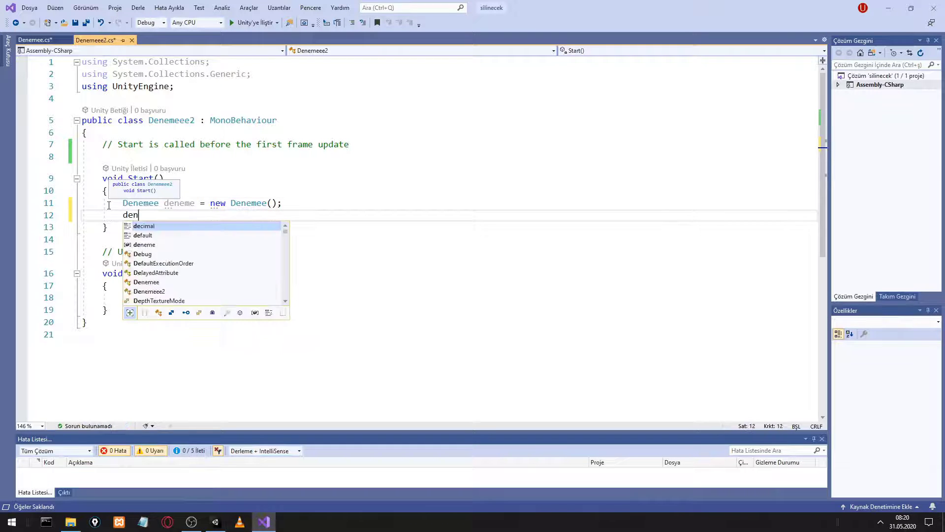
pyautogui.write('eme.')
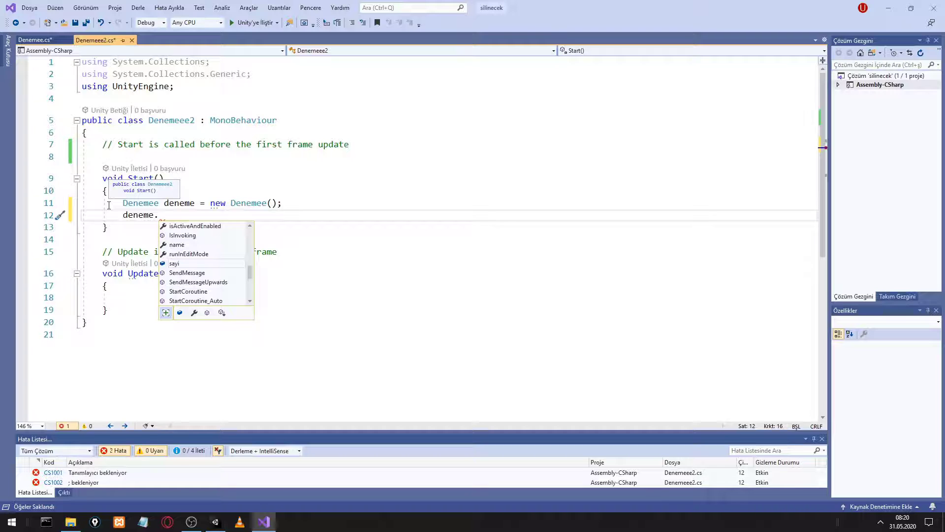
pyautogui.write('sa')
pyautogui.press('Tab')
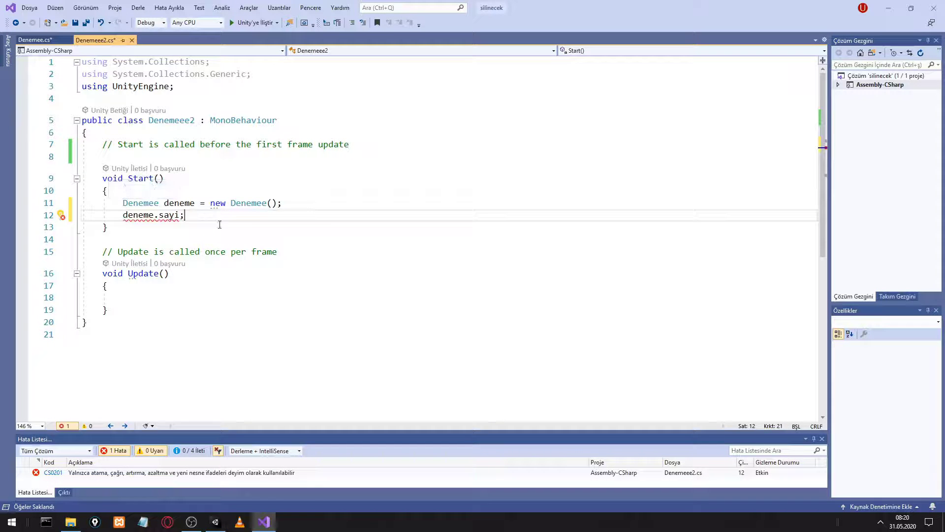
pyautogui.moveTo(146, 216)
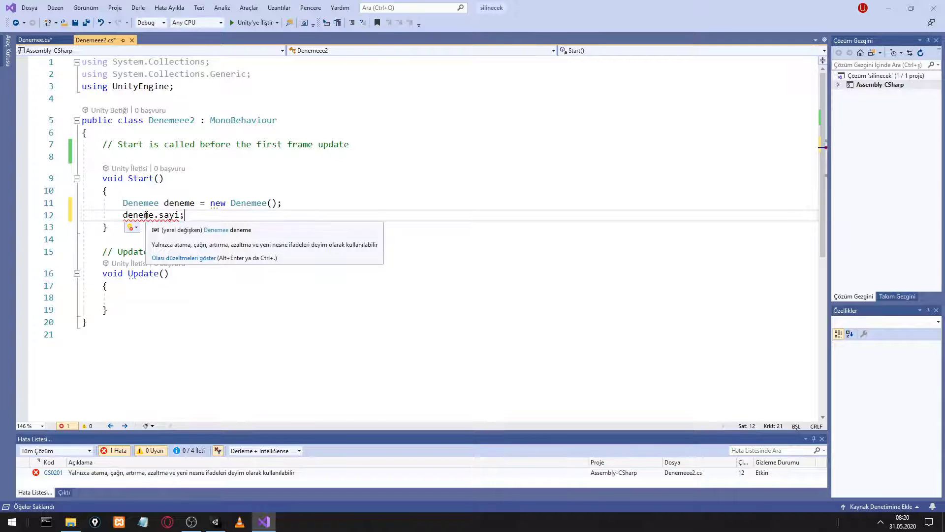
pyautogui.click(328, 203)
pyautogui.press('Return')
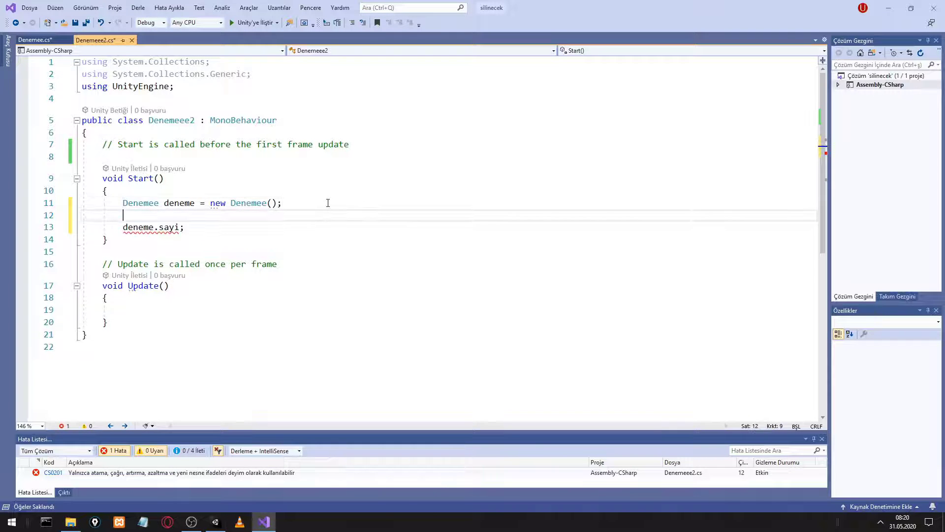
pyautogui.write('Debug')
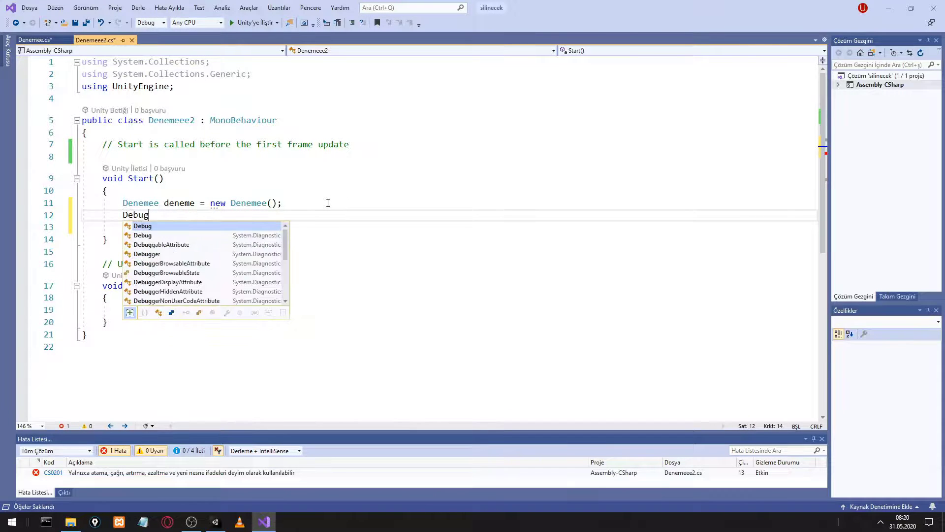
pyautogui.write('.Lo')
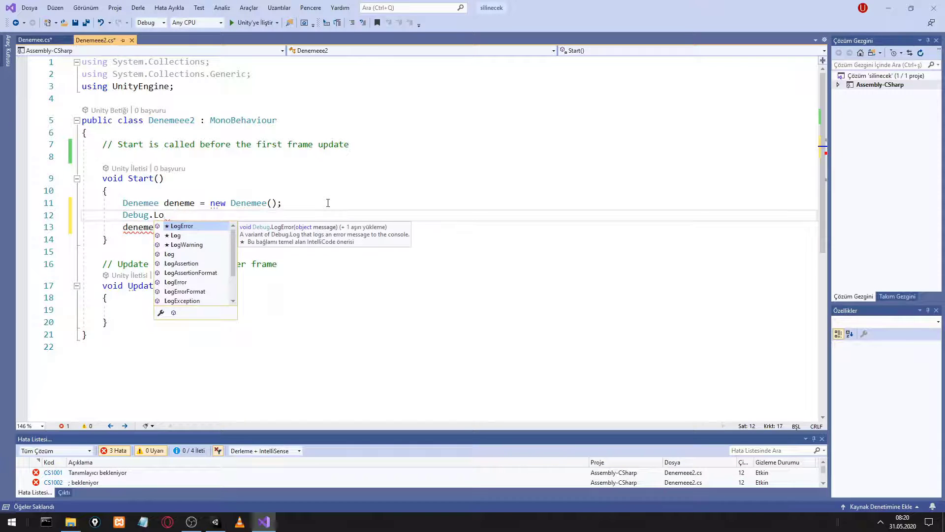
pyautogui.write('g')
pyautogui.press('Escape')
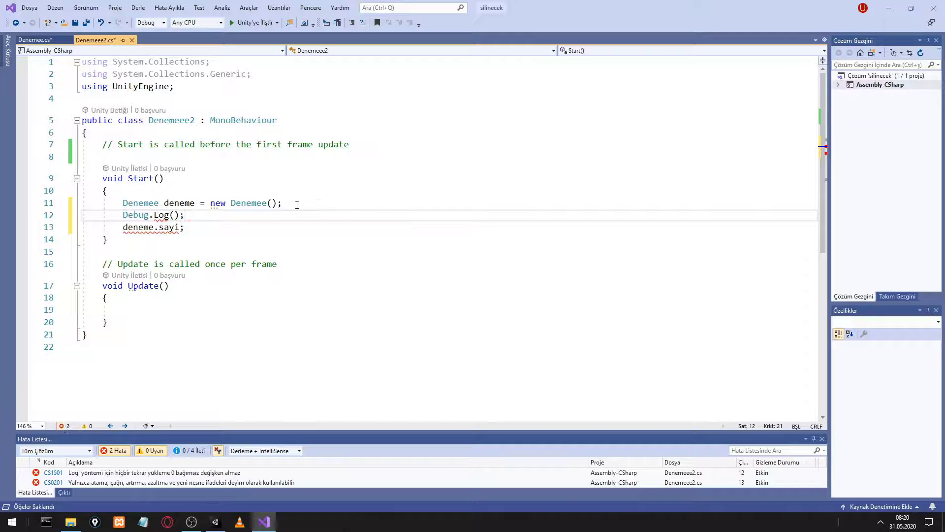
pyautogui.moveTo(185, 225)
pyautogui.mouseDown()
pyautogui.moveTo(123, 227)
pyautogui.moveTo(174, 216)
pyautogui.mouseUp()
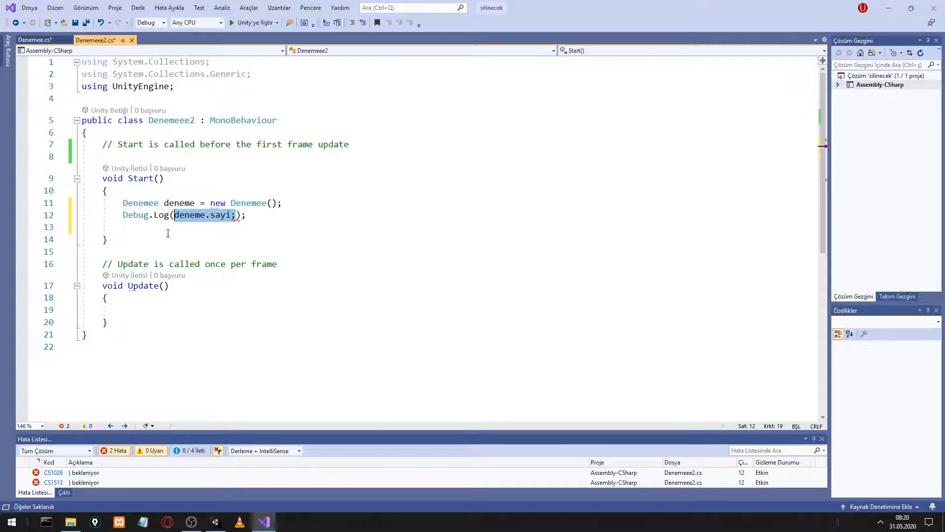
pyautogui.press('Right')
pyautogui.press('BackSpace')
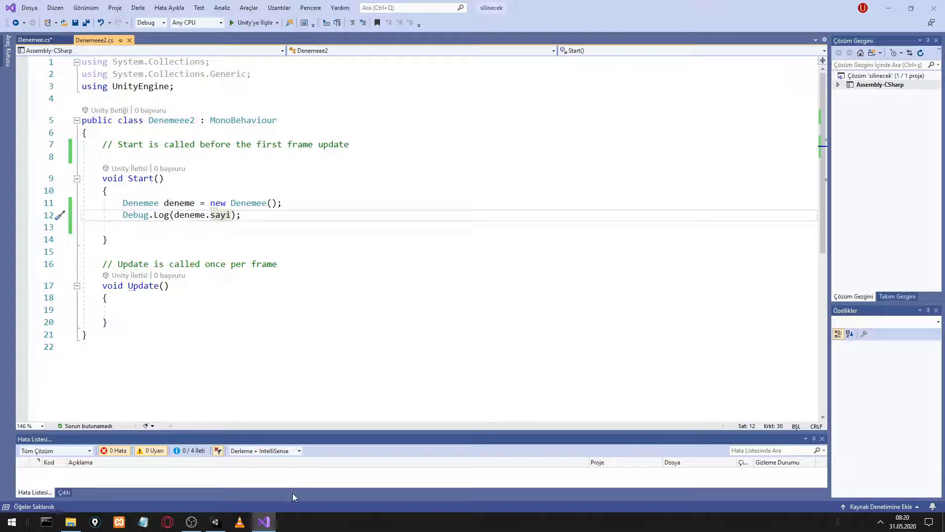
# Try playing in Unity and view the CS0176 compiler error in the Console.
pyautogui.click(219, 521)
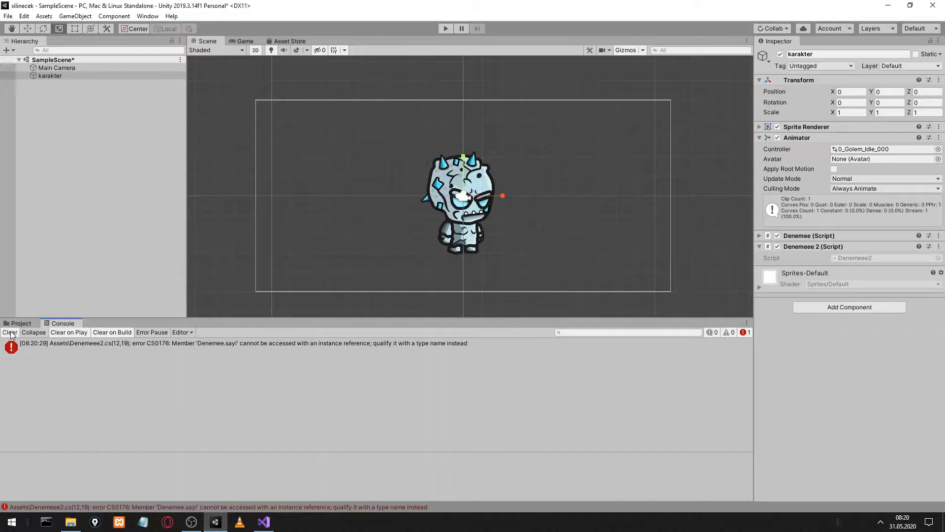
pyautogui.click(442, 28)
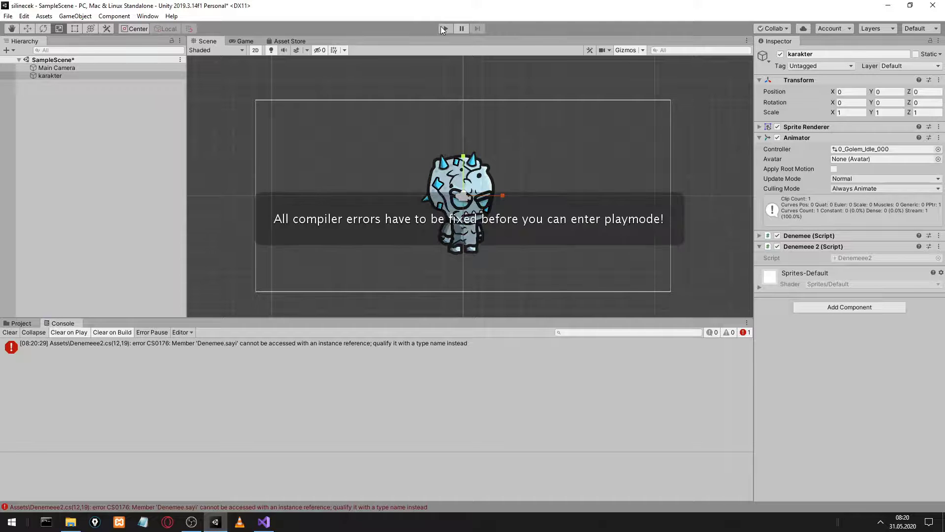
pyautogui.click(251, 508)
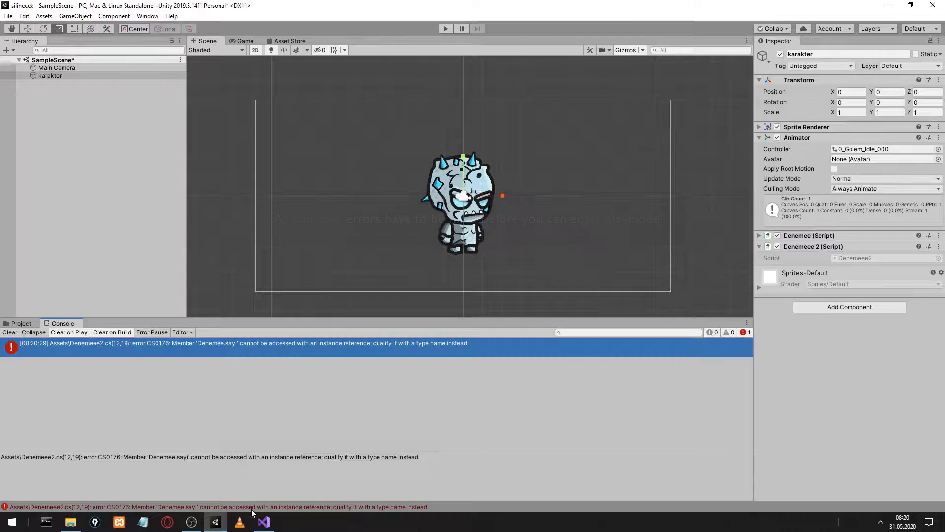
pyautogui.click(21, 323)
pyautogui.click(7, 332)
pyautogui.press('Escape')
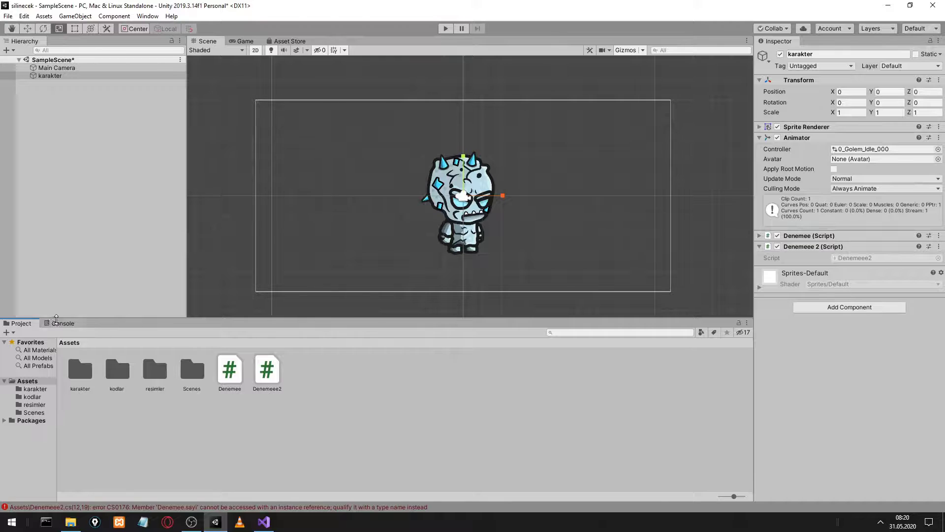
pyautogui.click(57, 322)
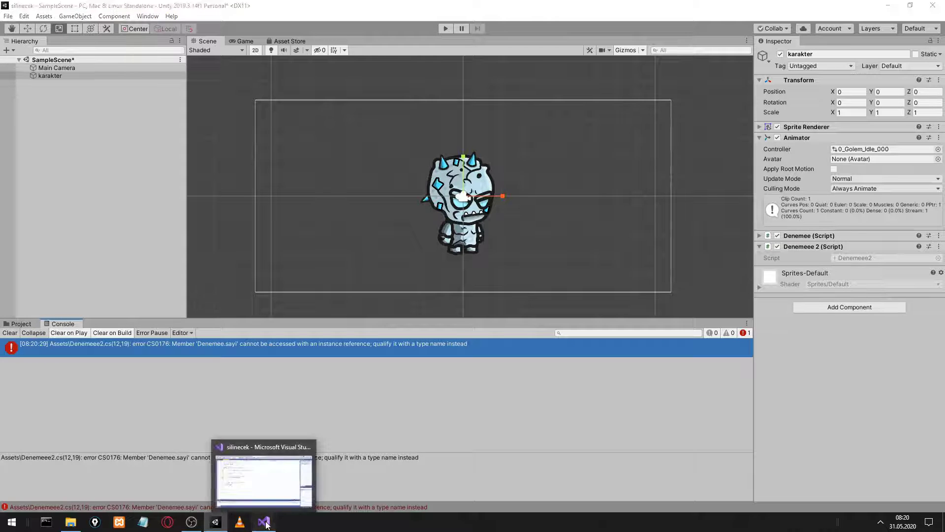
# Check the sayi field in Denemee.cs, then minimize Visual Studio.
pyautogui.click(260, 497)
pyautogui.click(39, 40)
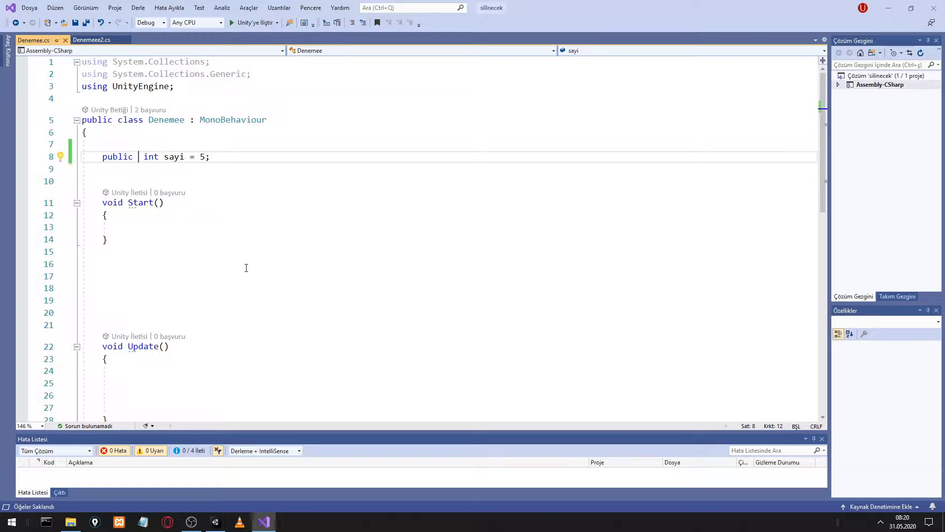
pyautogui.click(888, 8)
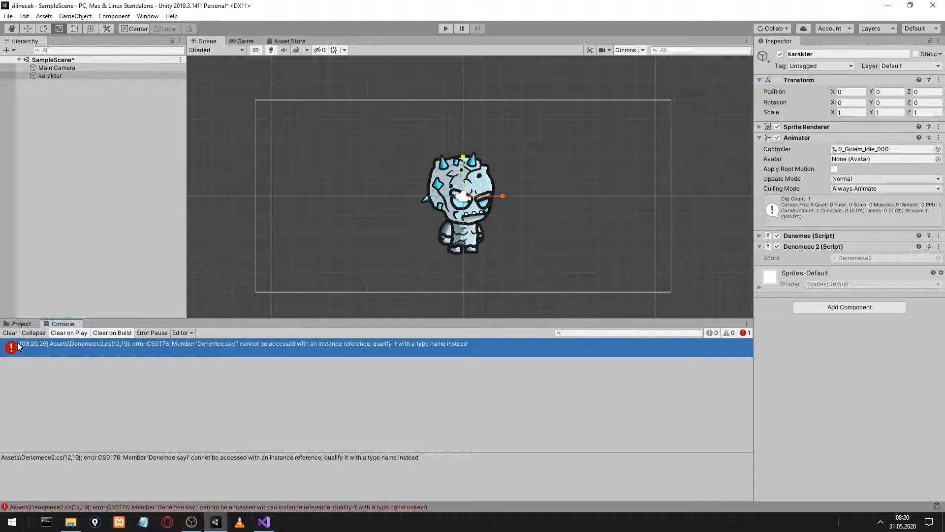
# Play the scene, inspect the logged 5 entry's stack trace, then stop playing.
pyautogui.click(445, 29)
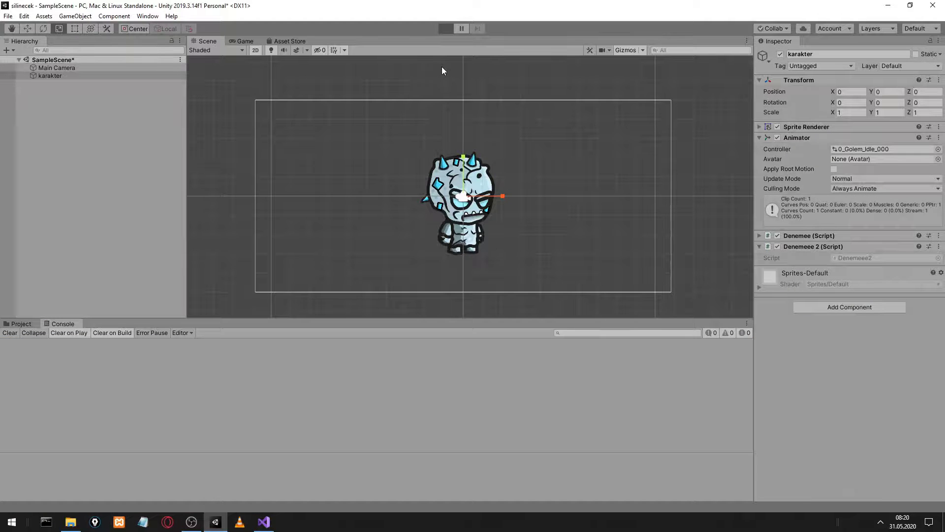
pyautogui.click(46, 374)
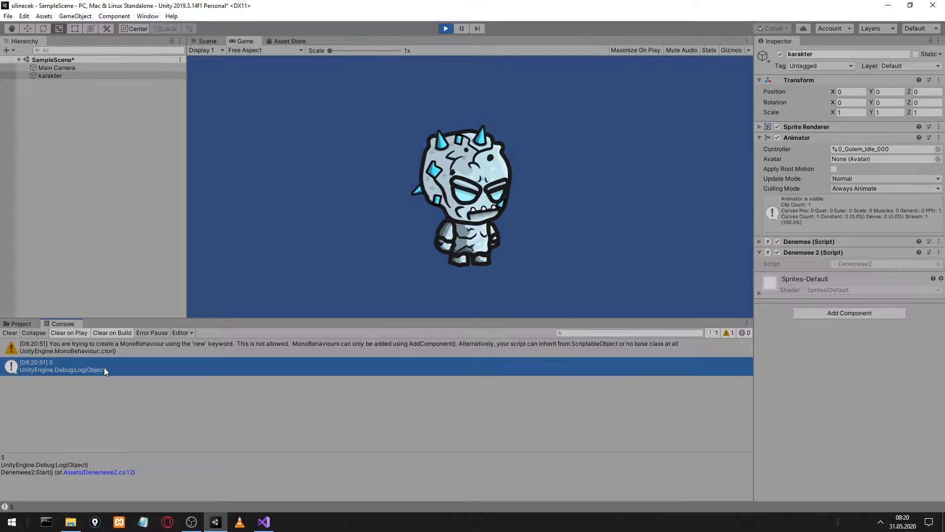
pyautogui.click(446, 28)
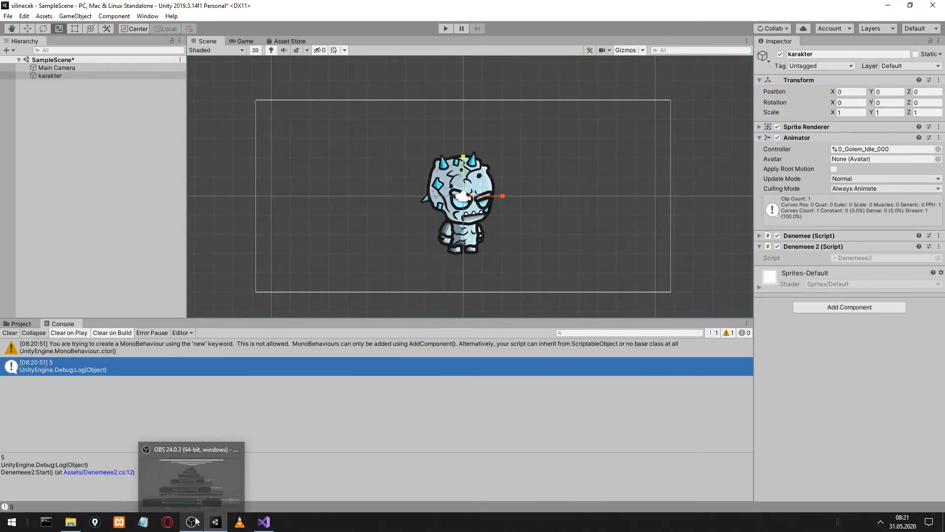